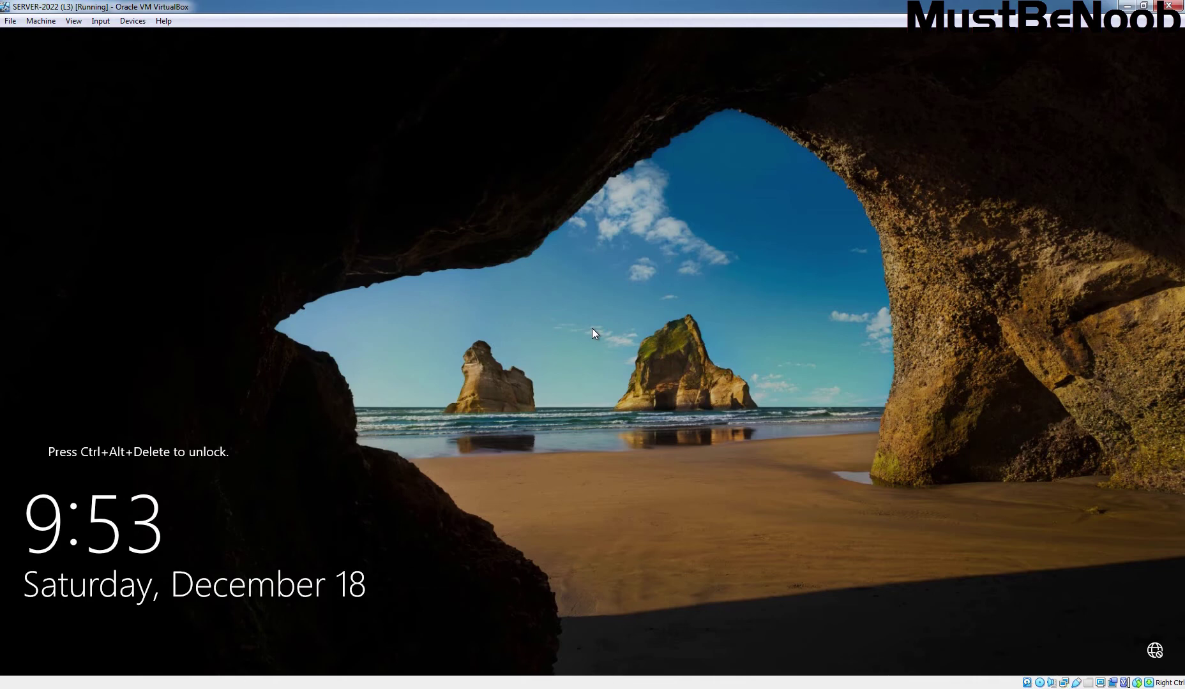
Step: Send Ctrl-Alt-Del to the server VM and sign in with the Administrator password
{"action": "left_click", "coordinate": [103, 24]}
{"action": "mouse_move", "coordinate": [109, 36]}
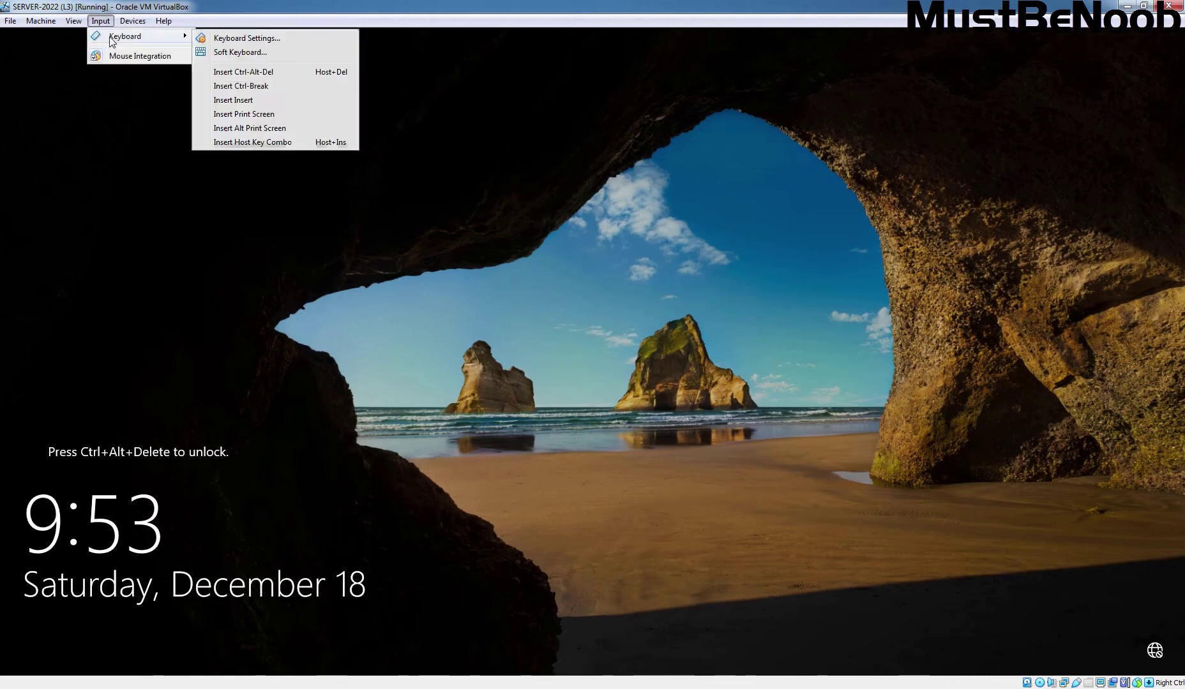
{"action": "left_click", "coordinate": [275, 73]}
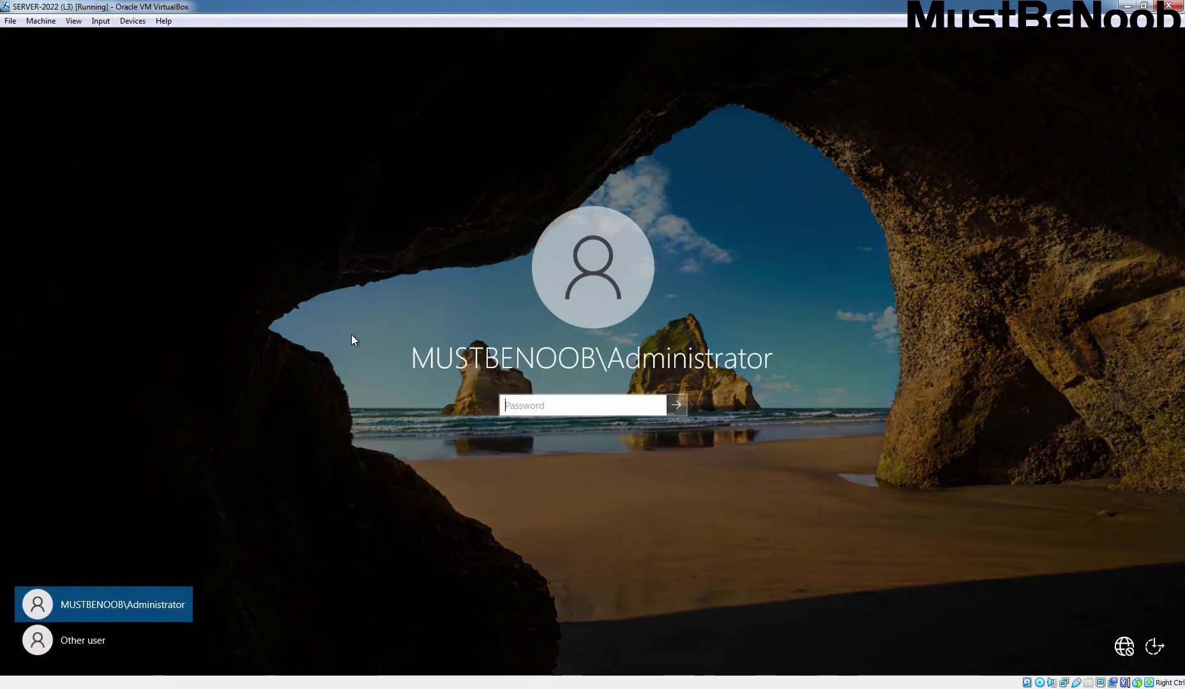
{"action": "type", "text": "•••••••••"}
{"action": "key", "text": "Return"}
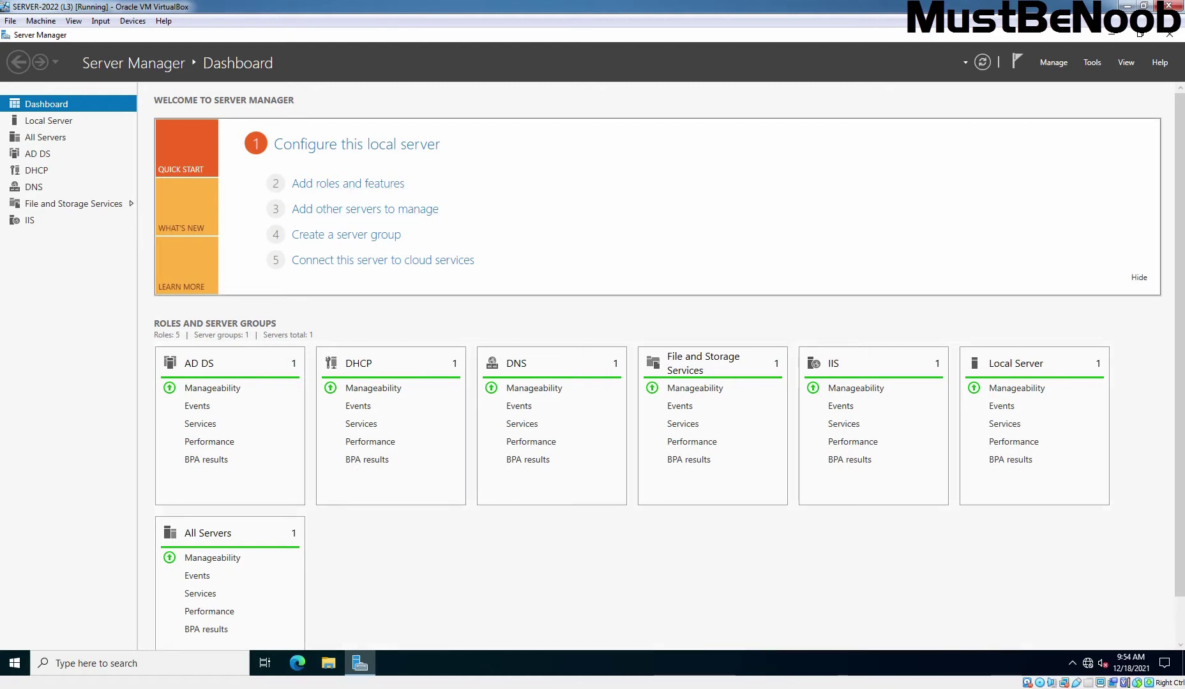
Step: Launch Add Roles and Features with role-based installation on the local server DC1
{"action": "left_click", "coordinate": [349, 189]}
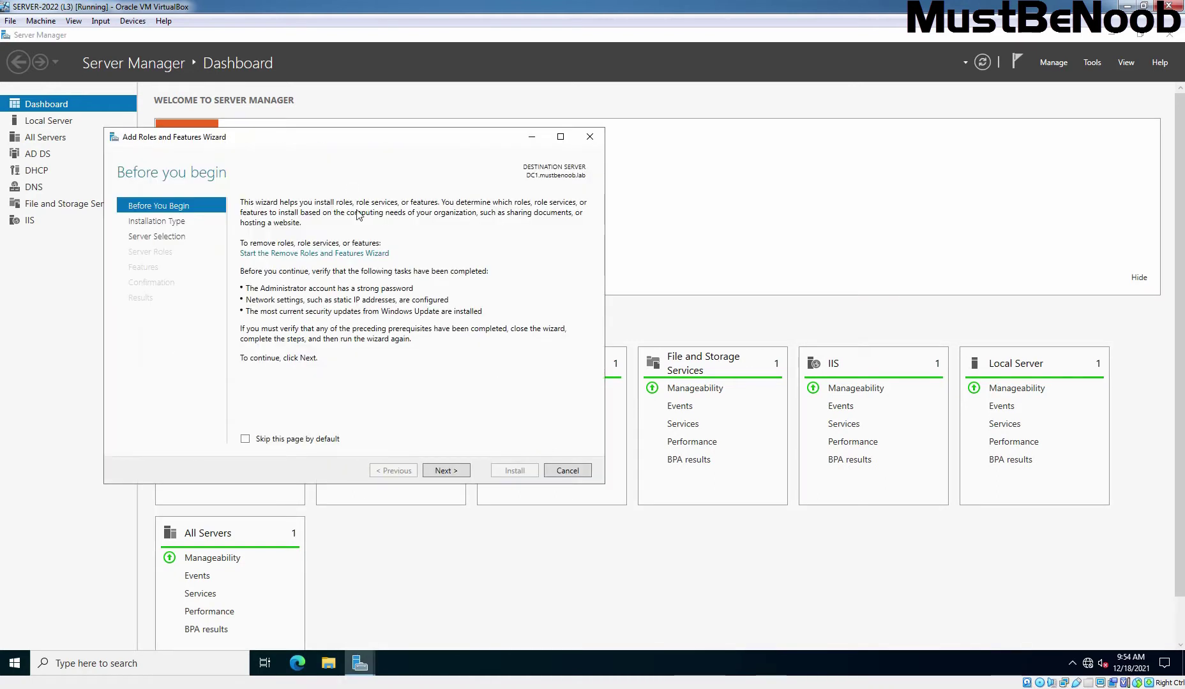
{"action": "left_click", "coordinate": [439, 472]}
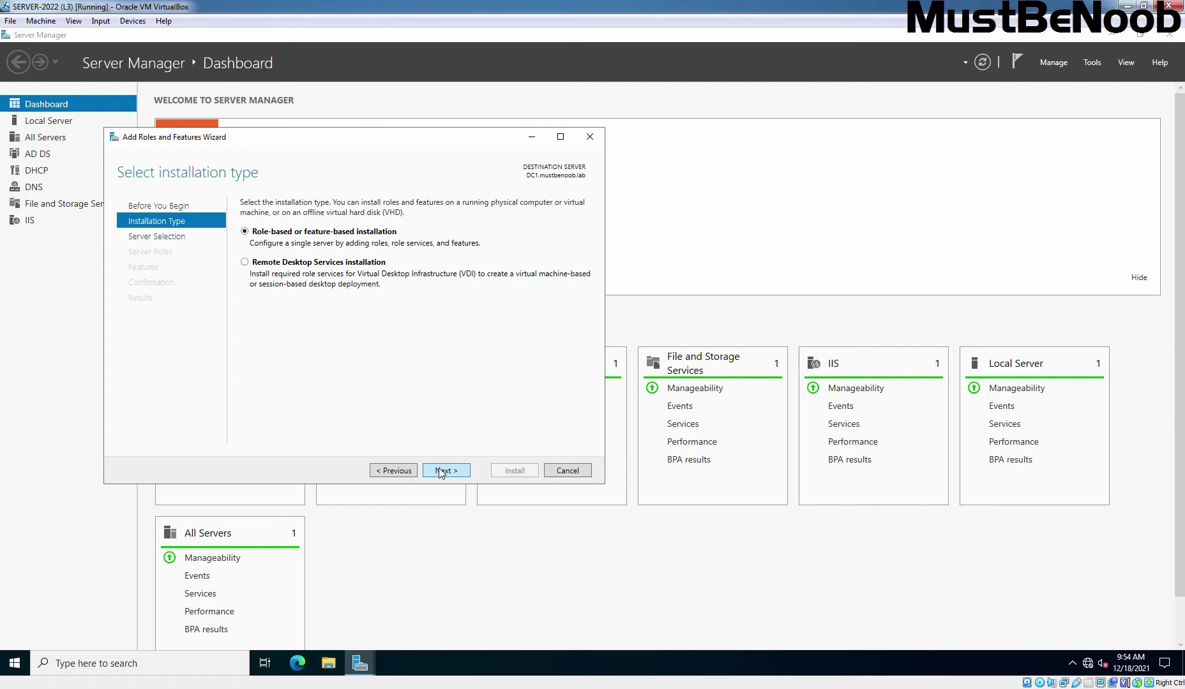
{"action": "left_click", "coordinate": [439, 473]}
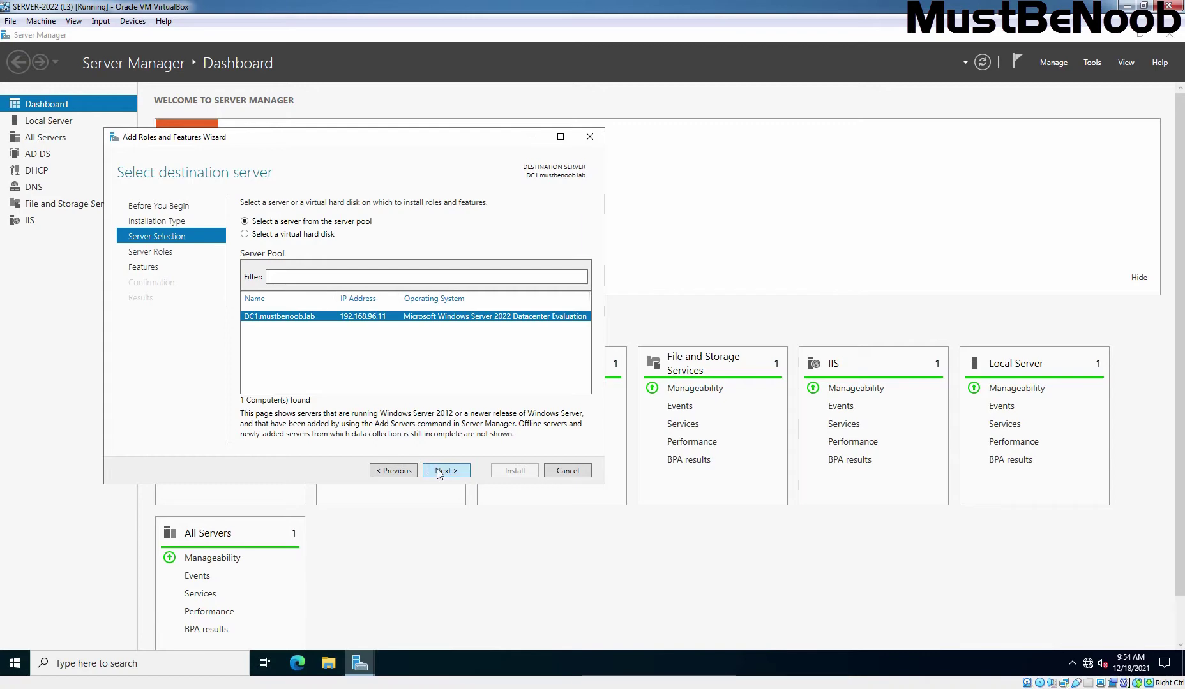
{"action": "left_click", "coordinate": [438, 471]}
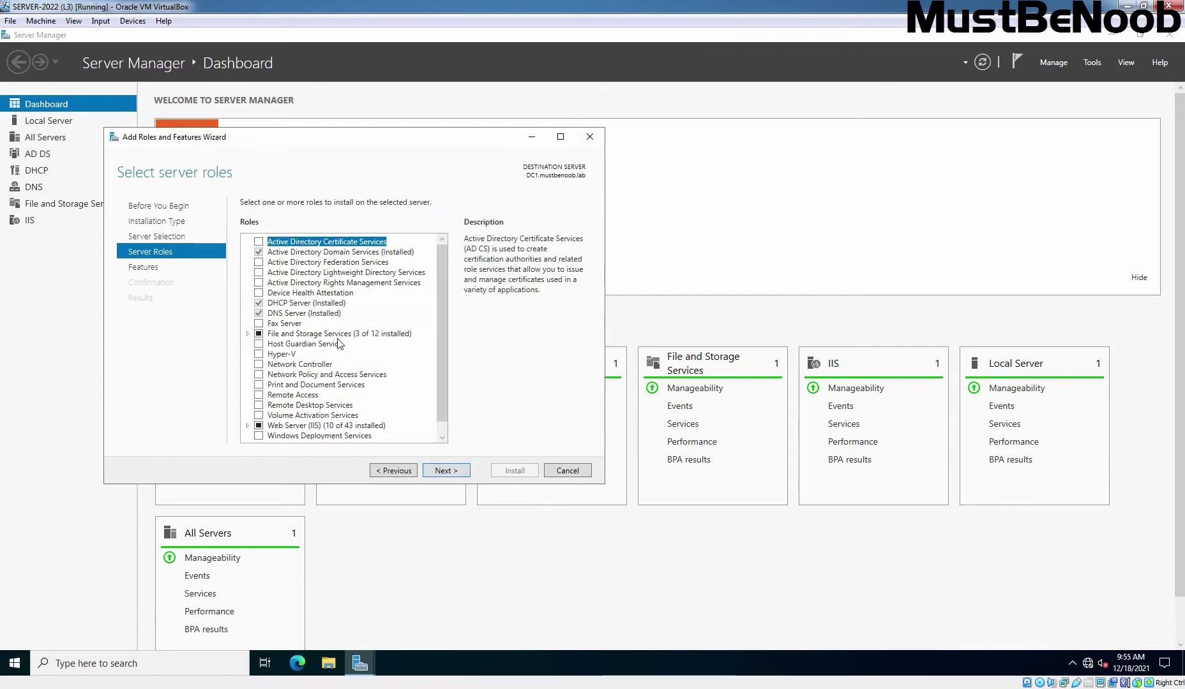
Step: Expand File and Storage Services > File and iSCSI Services and select DFS Namespaces
{"action": "double_click", "coordinate": [337, 334]}
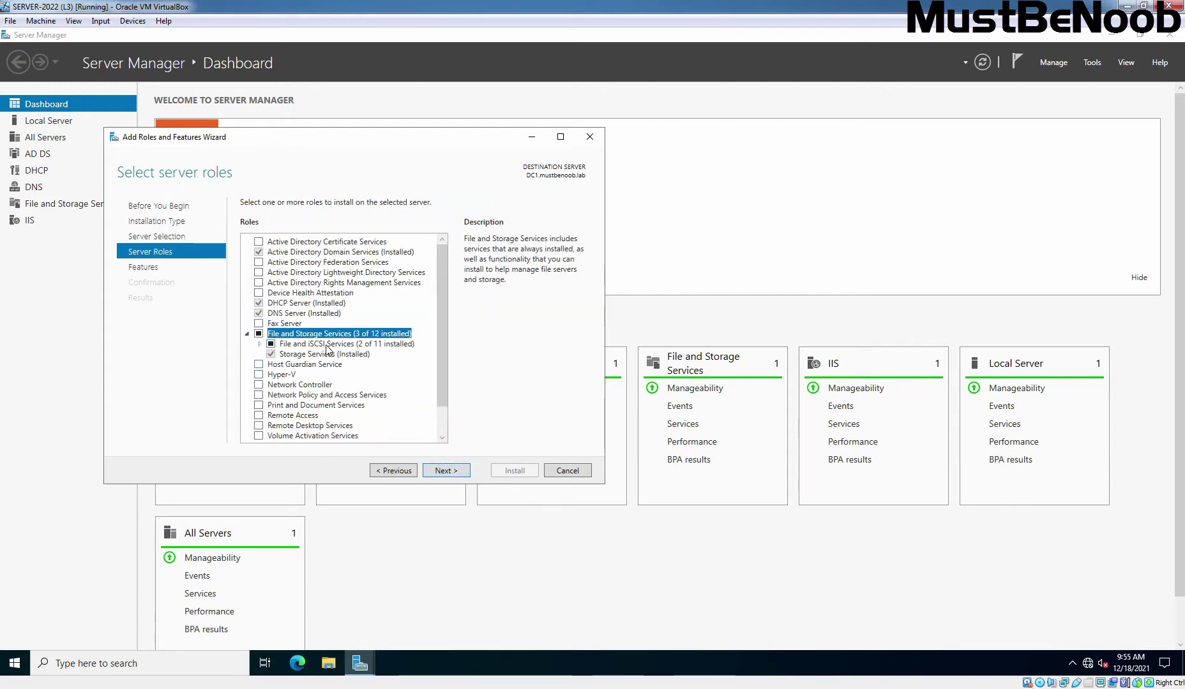
{"action": "double_click", "coordinate": [327, 345]}
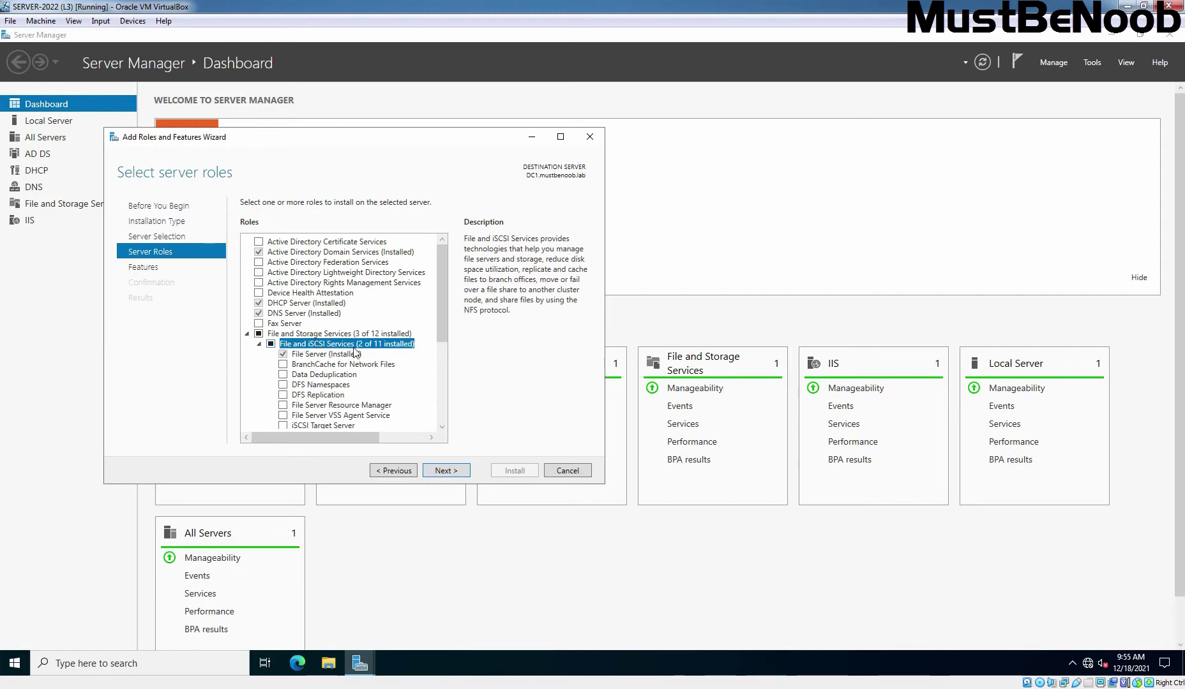
{"action": "scroll", "coordinate": [360, 351], "scroll_direction": "down", "scroll_amount": 1}
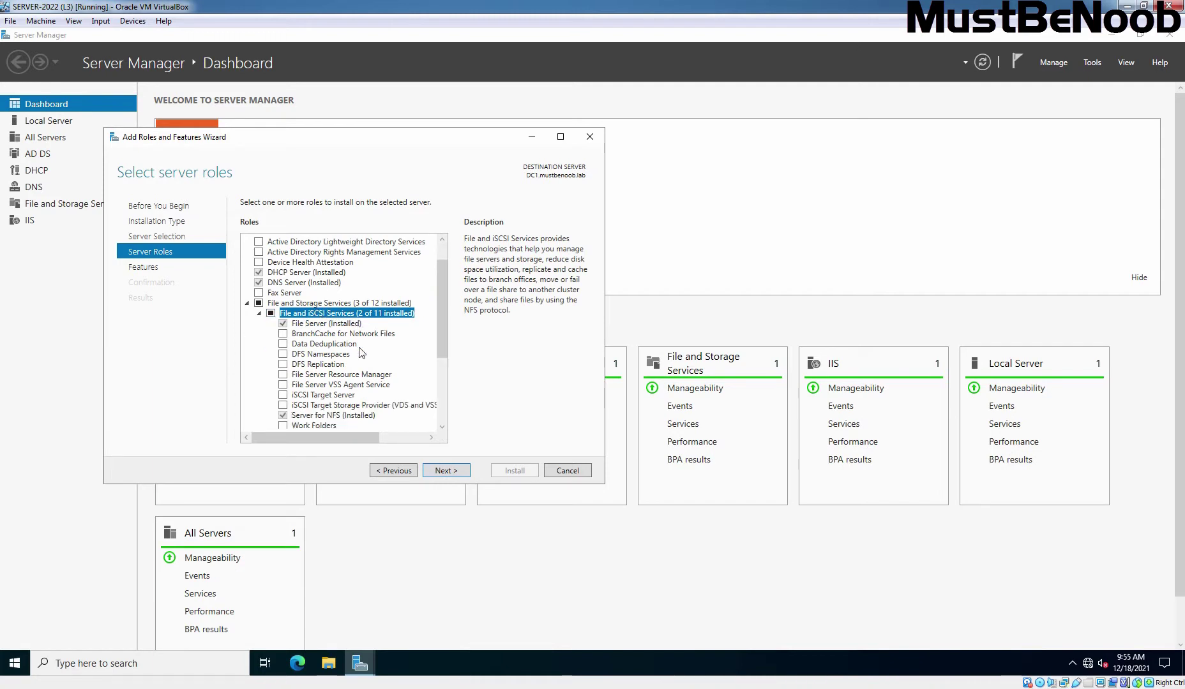
{"action": "left_click", "coordinate": [323, 357]}
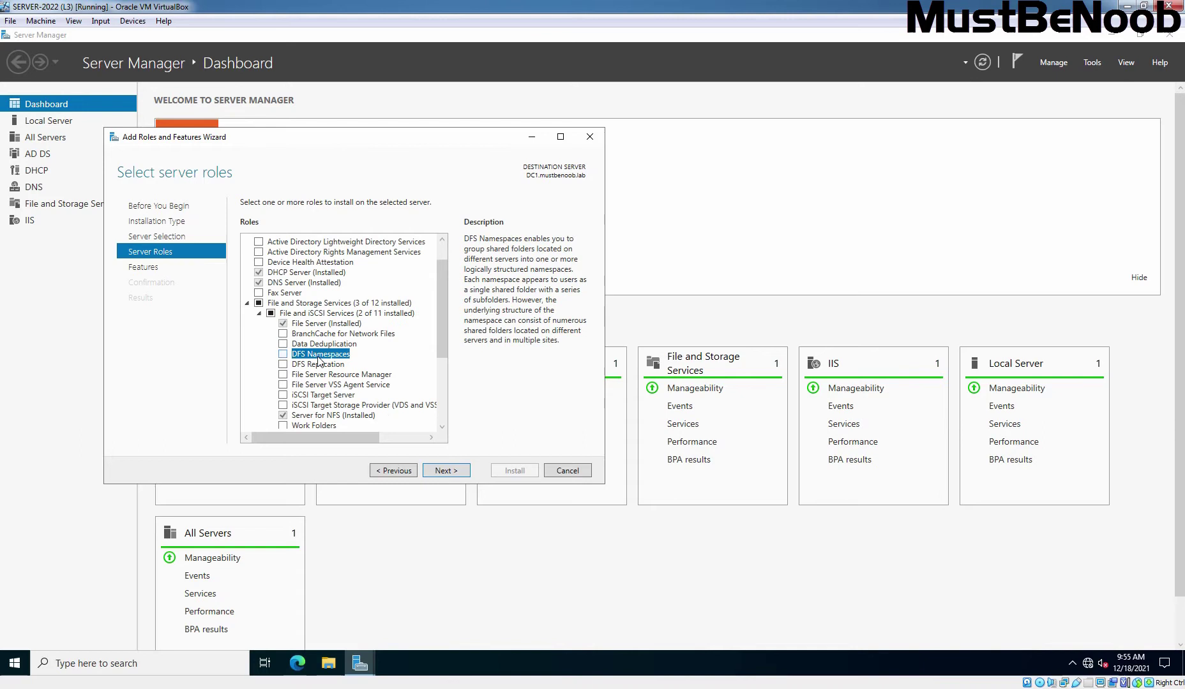
Step: Install DFS Namespaces plus the required DFS Management Tools on DC1
{"action": "left_click", "coordinate": [281, 357]}
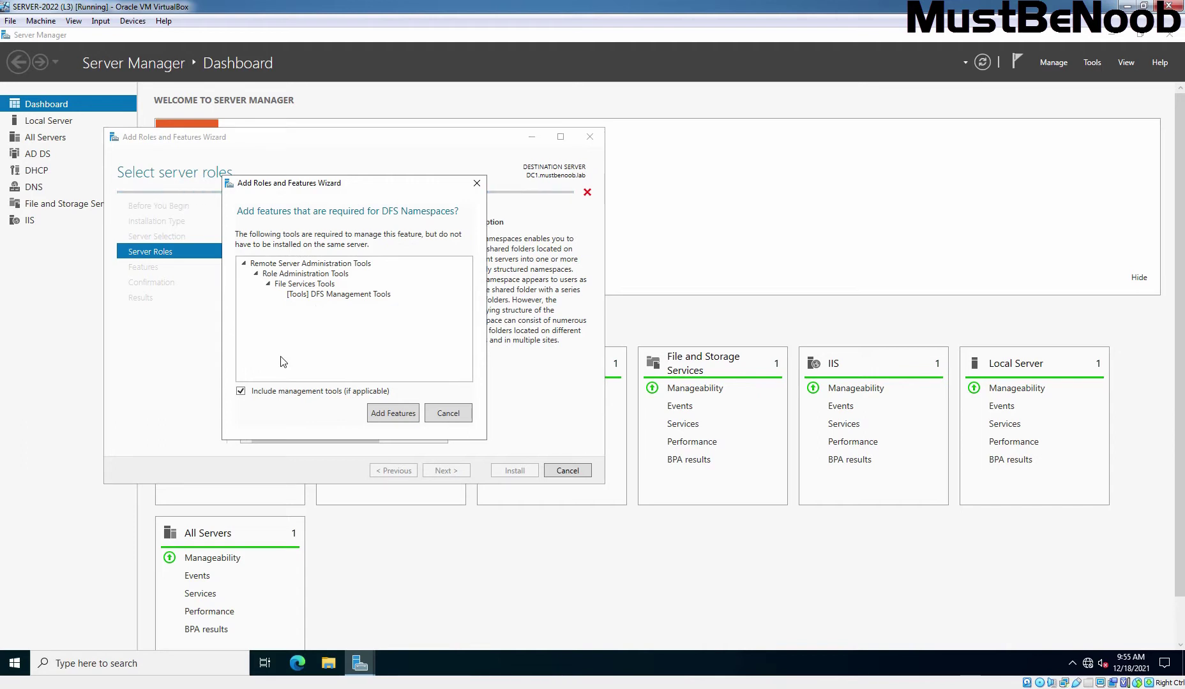
{"action": "left_click", "coordinate": [392, 414]}
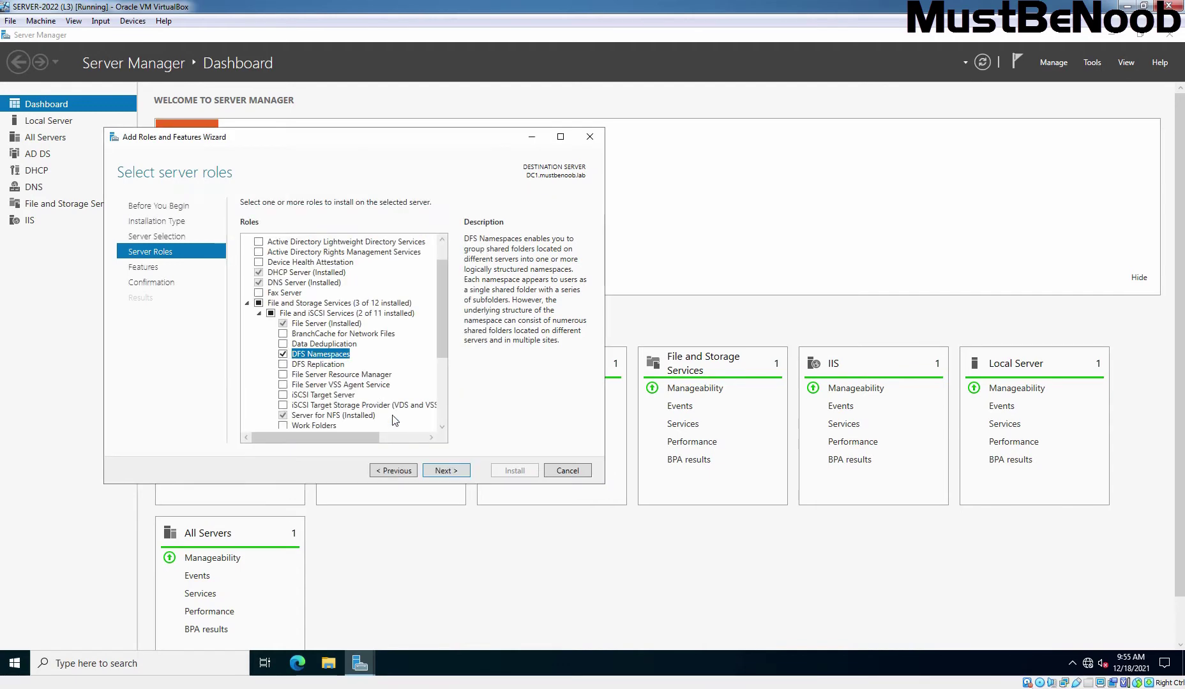
{"action": "left_click", "coordinate": [445, 472]}
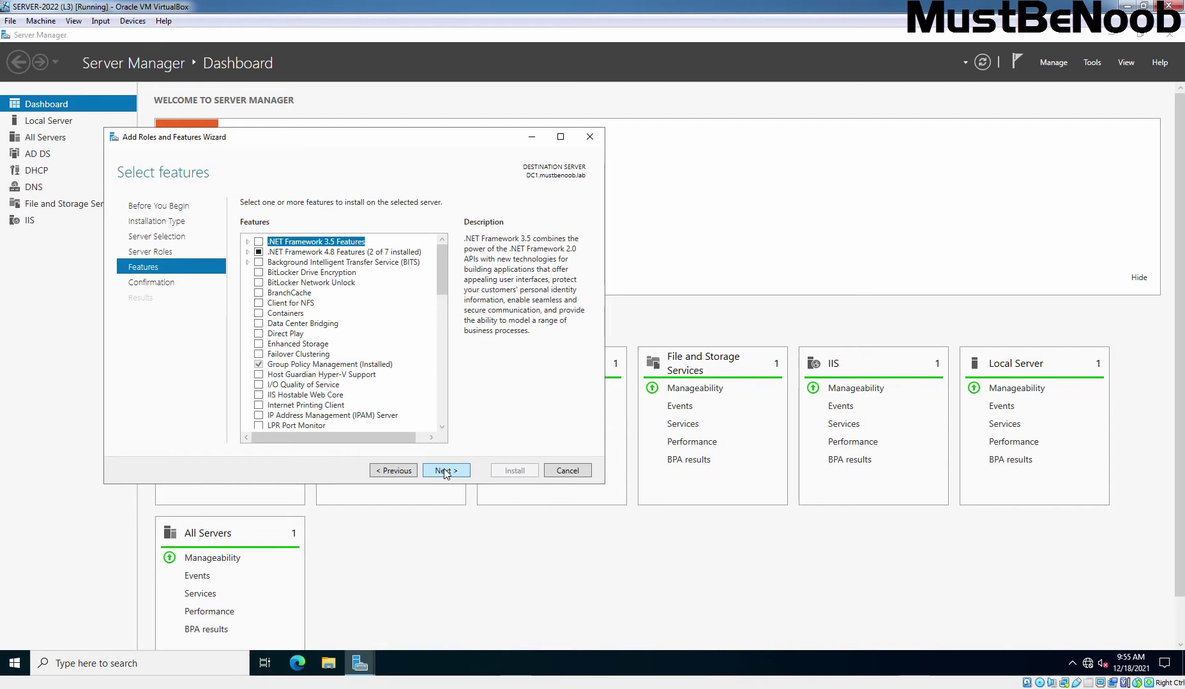
{"action": "left_click", "coordinate": [446, 471]}
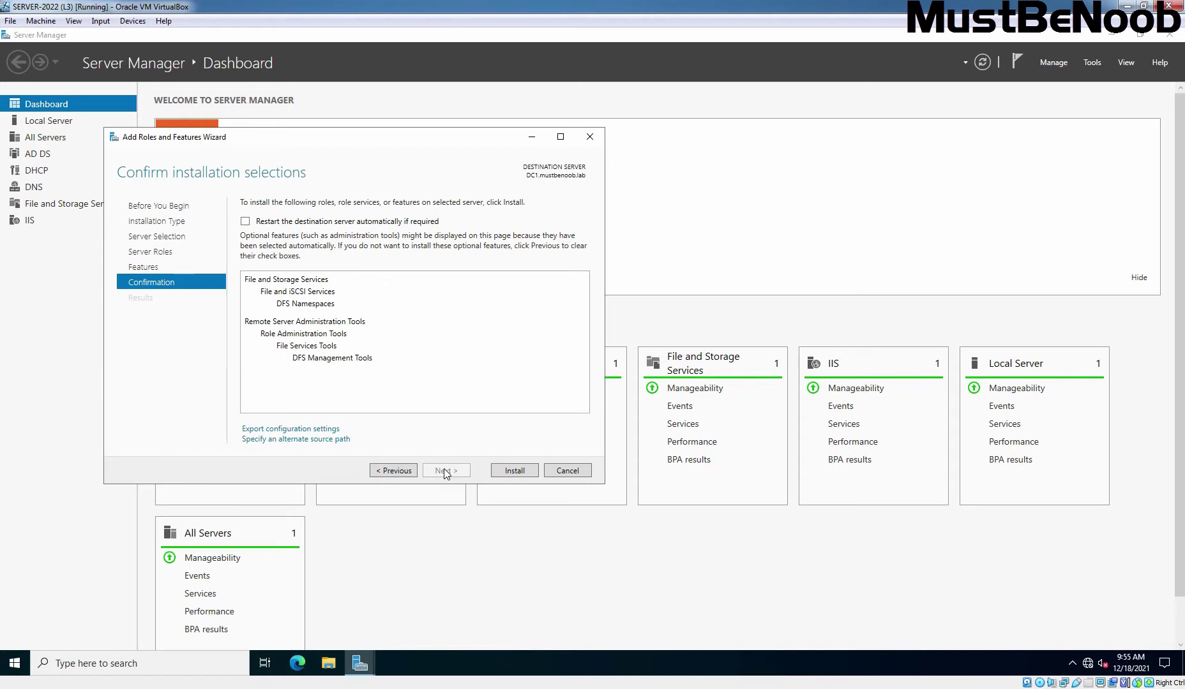
{"action": "left_click", "coordinate": [515, 472]}
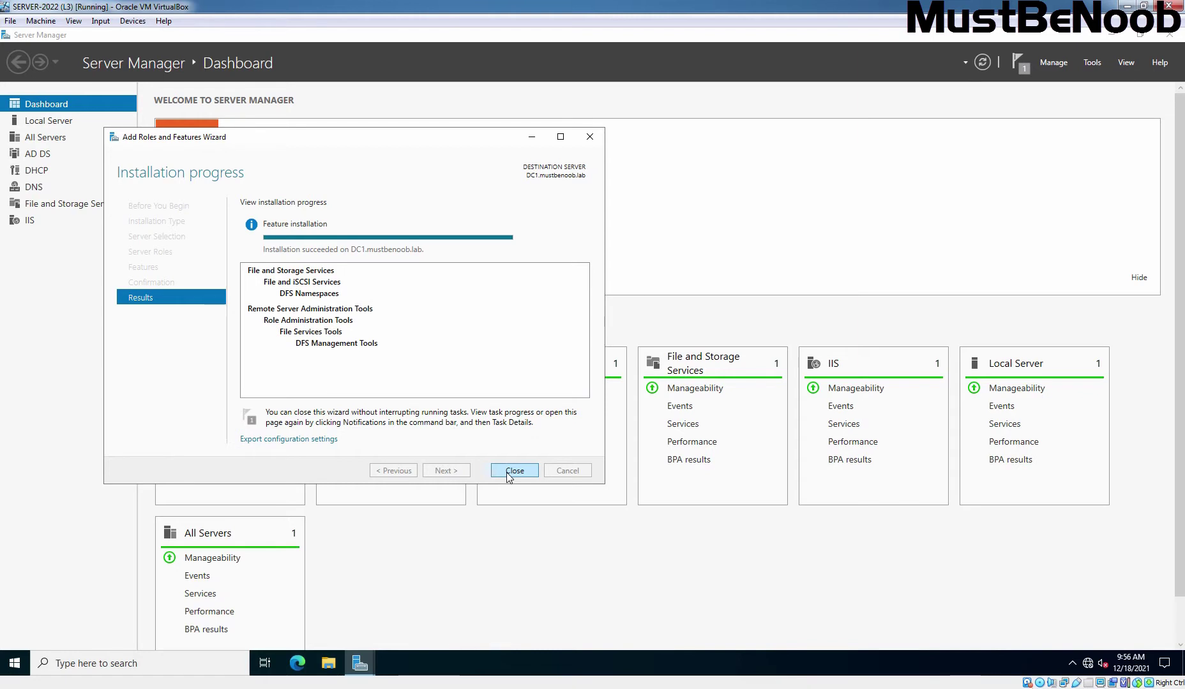
Step: Close the wizard and launch DFS Management from Tools in a maximized window
{"action": "left_click", "coordinate": [514, 471]}
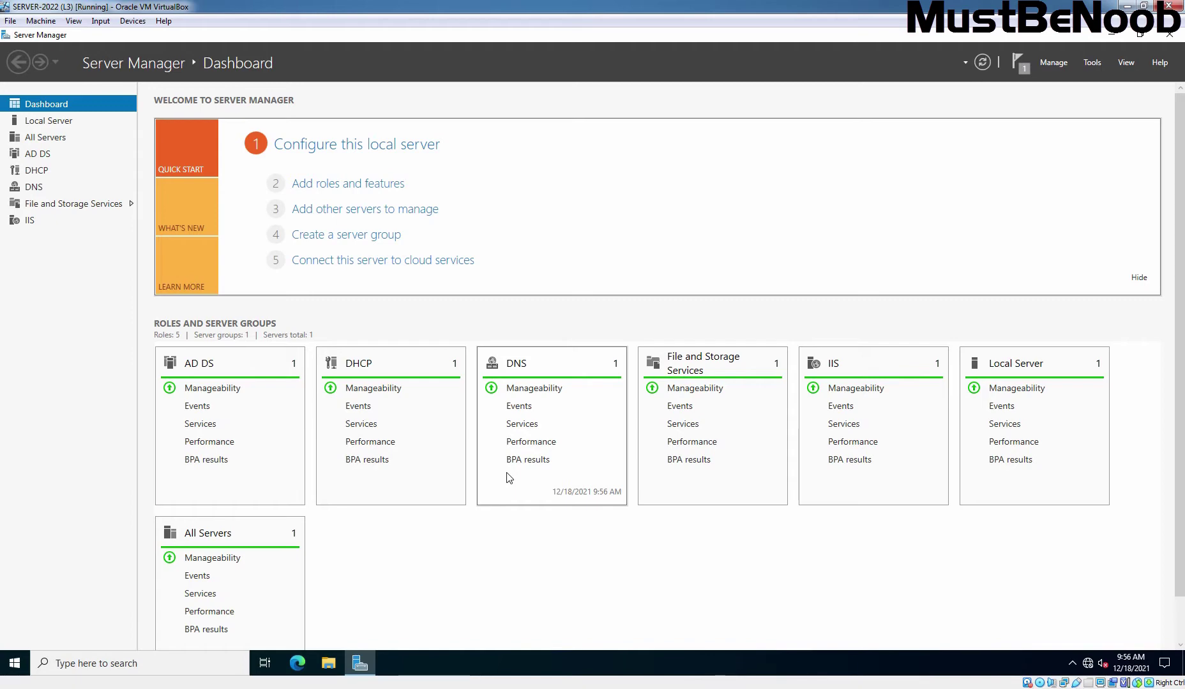
{"action": "left_click", "coordinate": [1092, 63]}
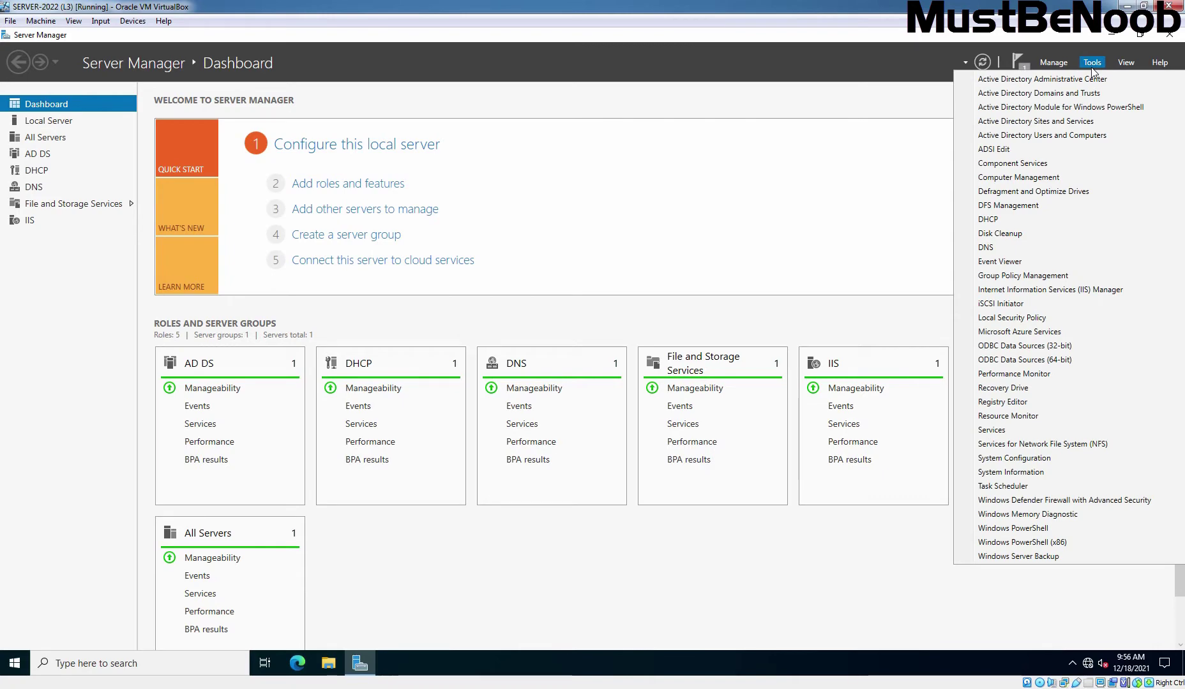
{"action": "left_click", "coordinate": [1030, 206]}
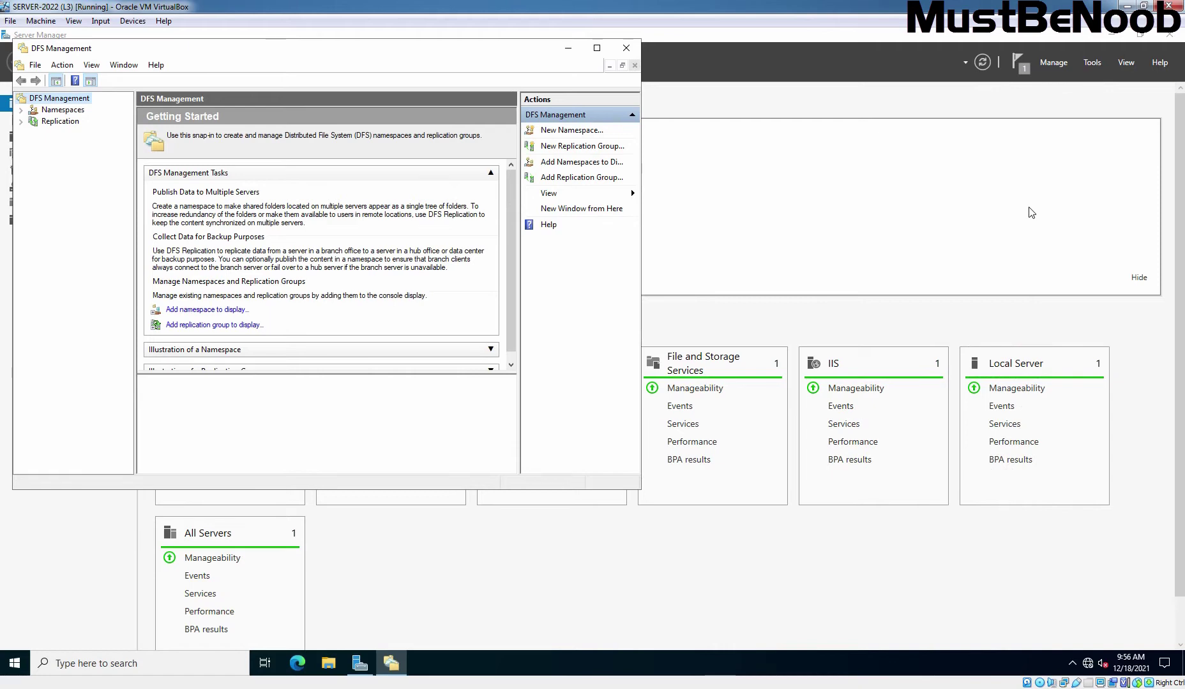
{"action": "left_click", "coordinate": [599, 50]}
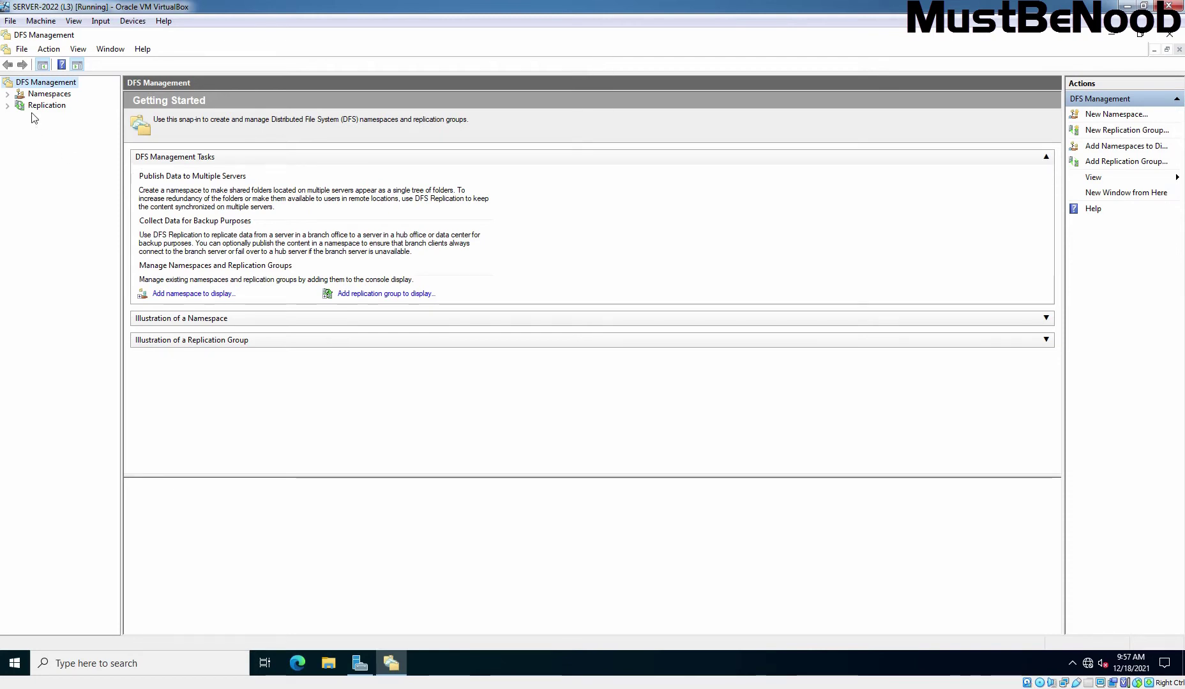
Step: Start the New Namespace Wizard from the Namespaces node
{"action": "left_click", "coordinate": [42, 96]}
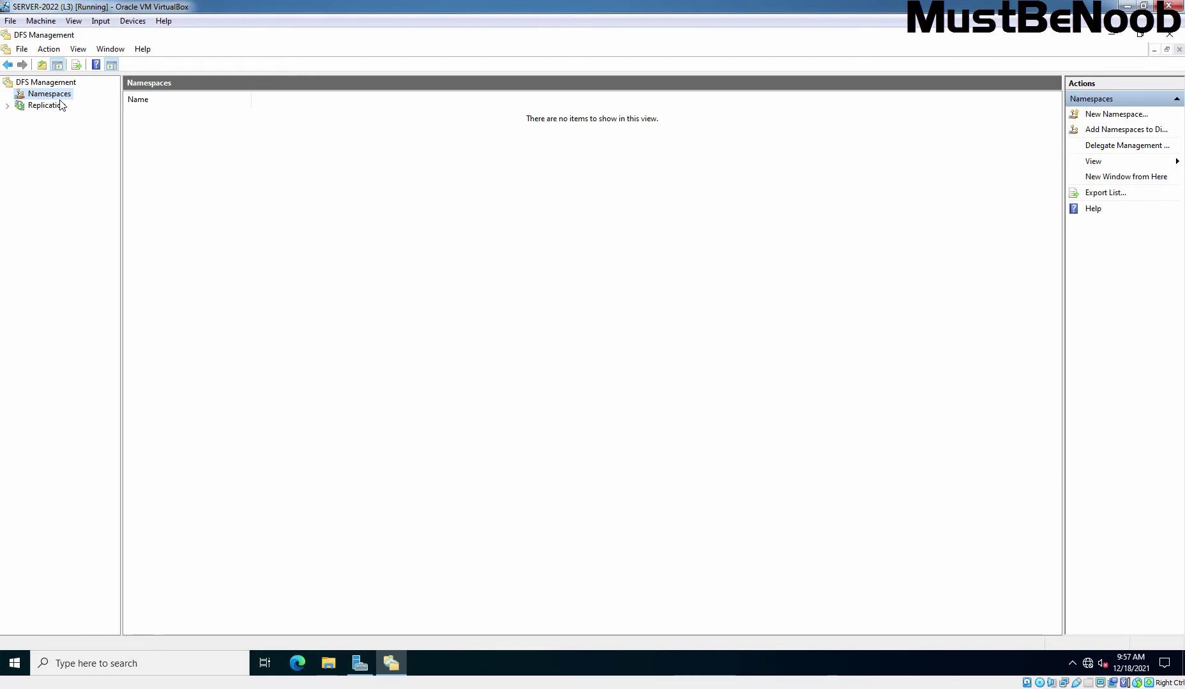
{"action": "right_click", "coordinate": [54, 96]}
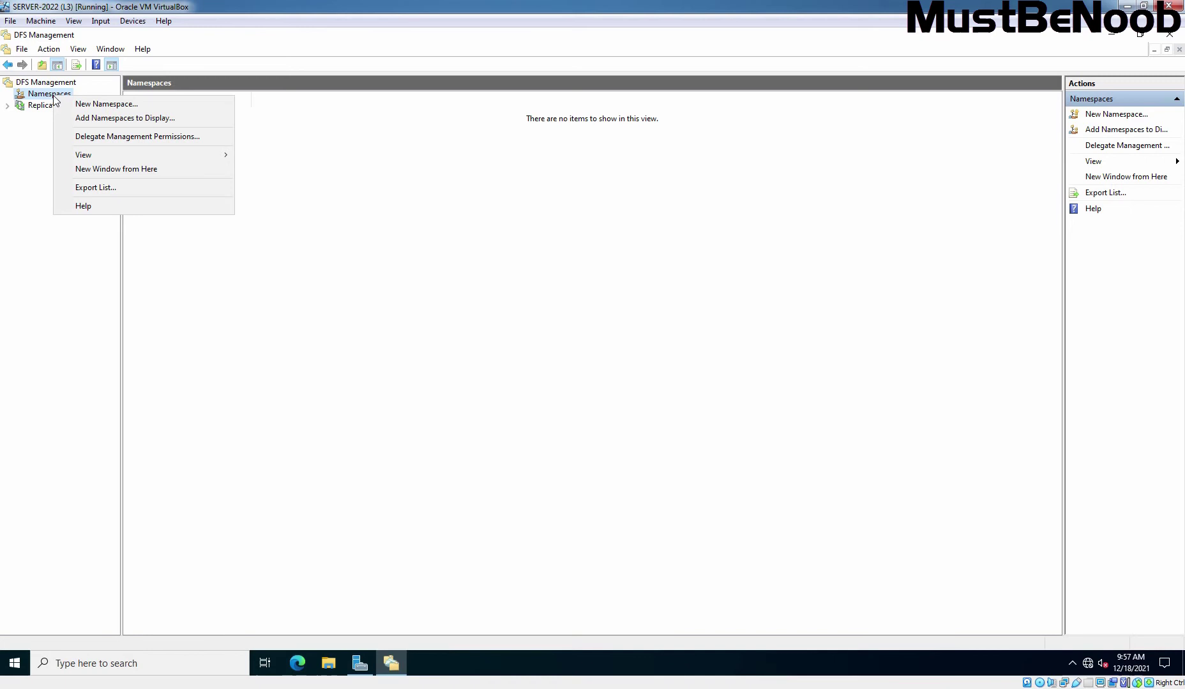
{"action": "left_click", "coordinate": [96, 106]}
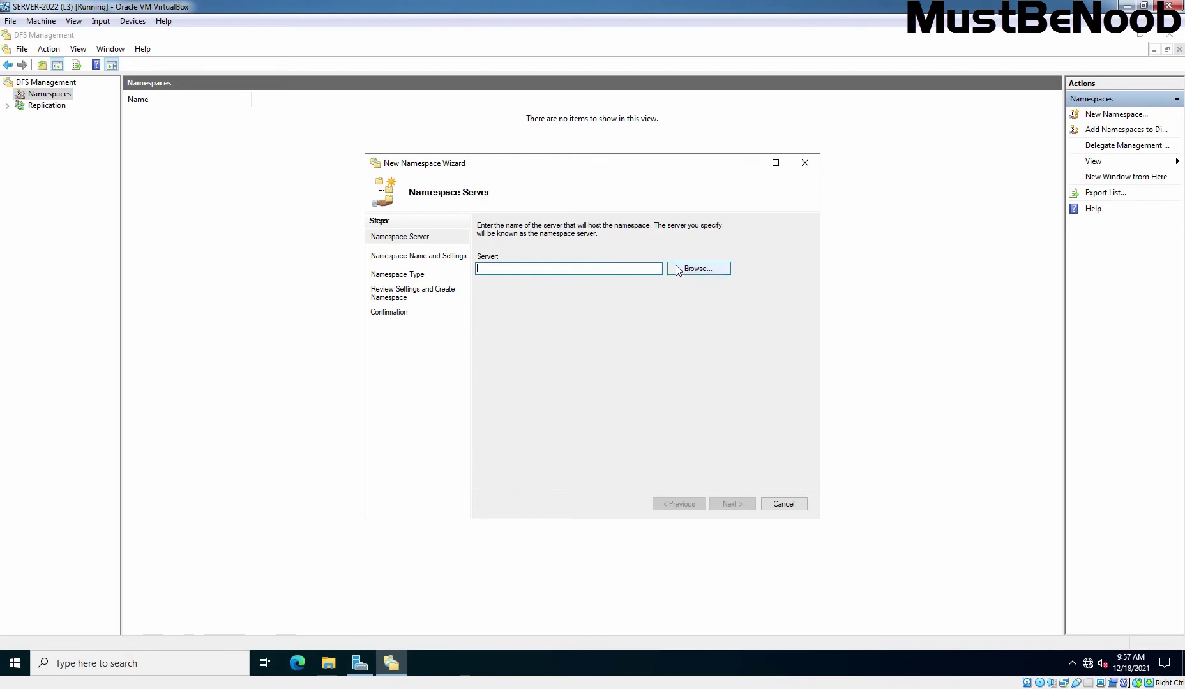
Step: Browse the domain's computers with Advanced Find Now and choose DC1 as namespace server
{"action": "left_click", "coordinate": [695, 271]}
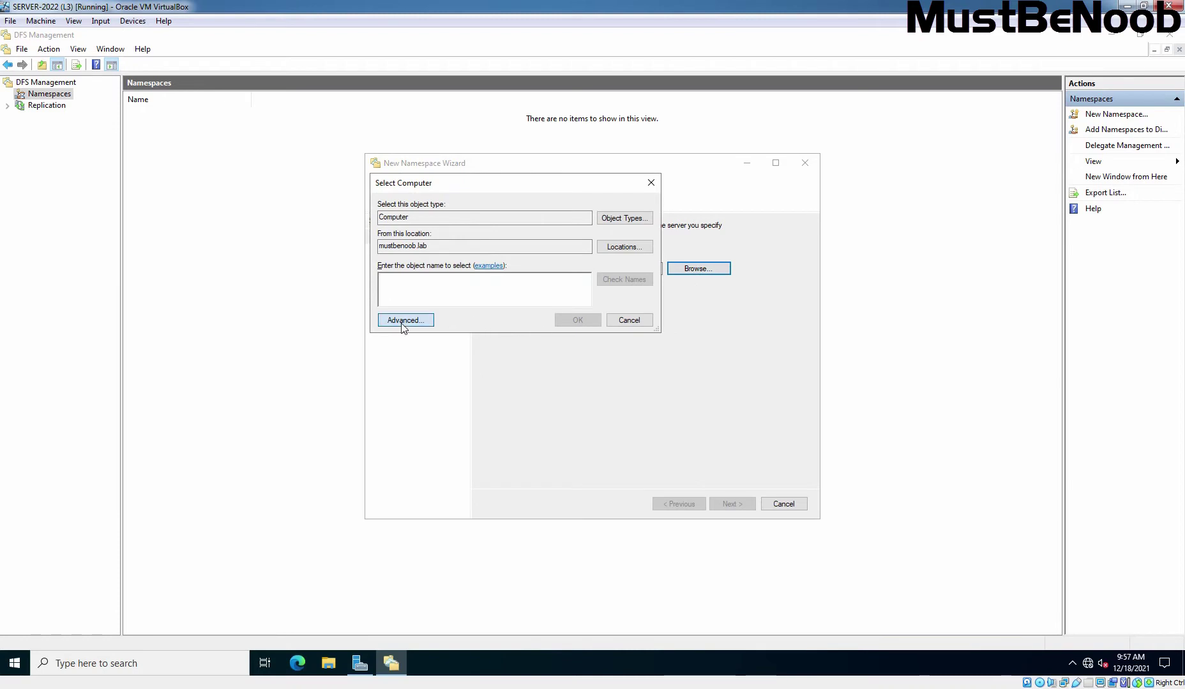
{"action": "left_click", "coordinate": [404, 320]}
{"action": "left_click", "coordinate": [667, 324]}
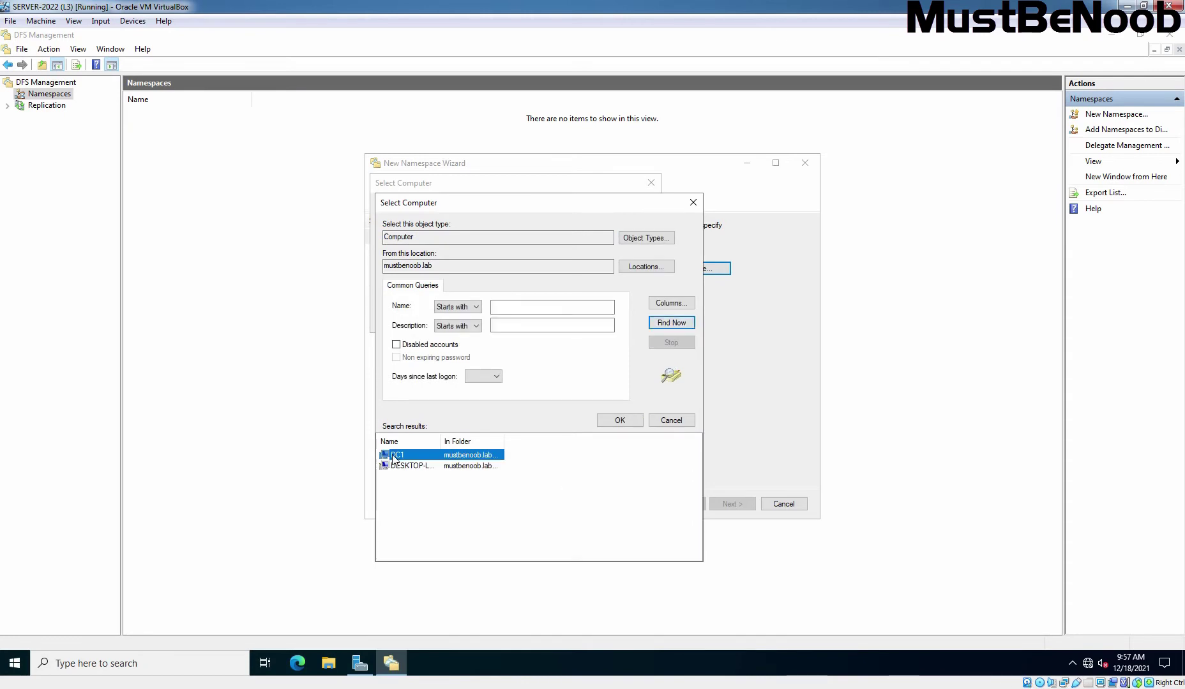
{"action": "left_click", "coordinate": [629, 422]}
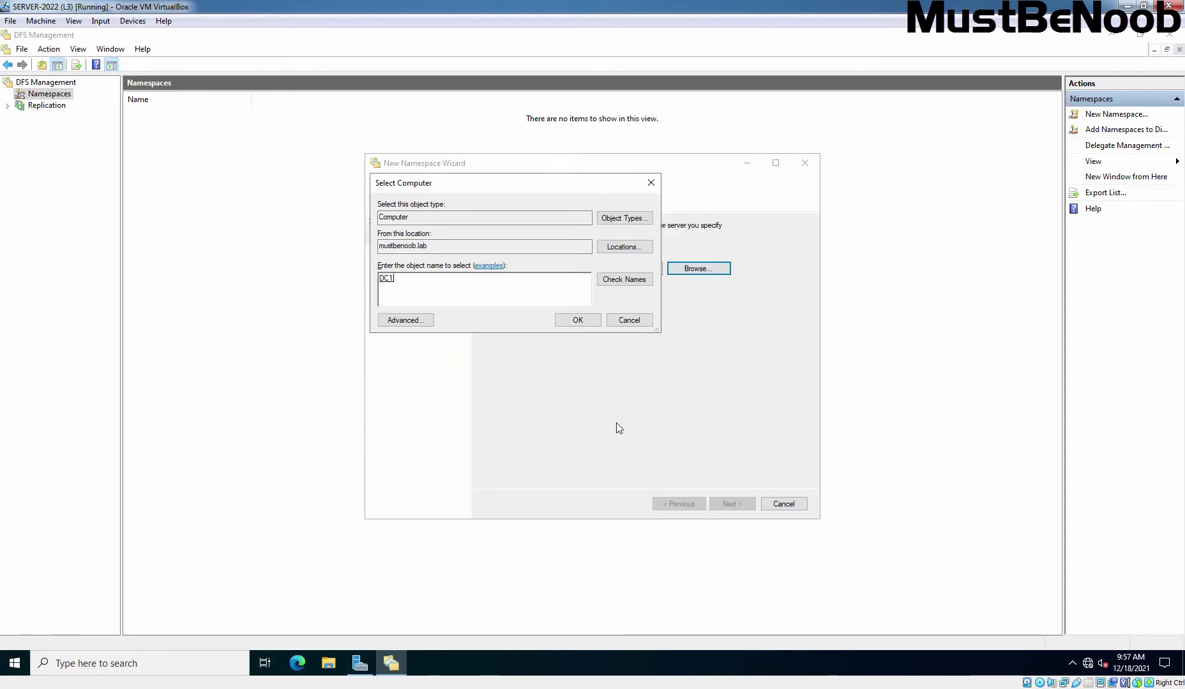
{"action": "left_click", "coordinate": [577, 321]}
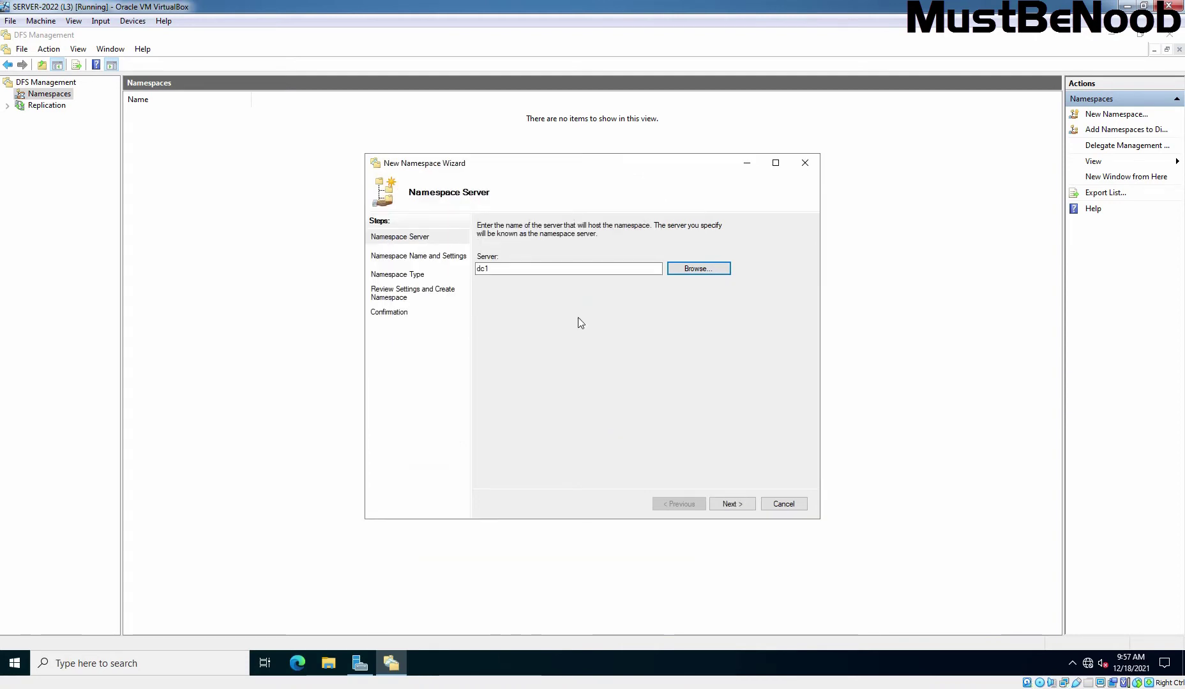
Step: Continue to the name page and enter 'files' as the namespace name
{"action": "left_click", "coordinate": [730, 505]}
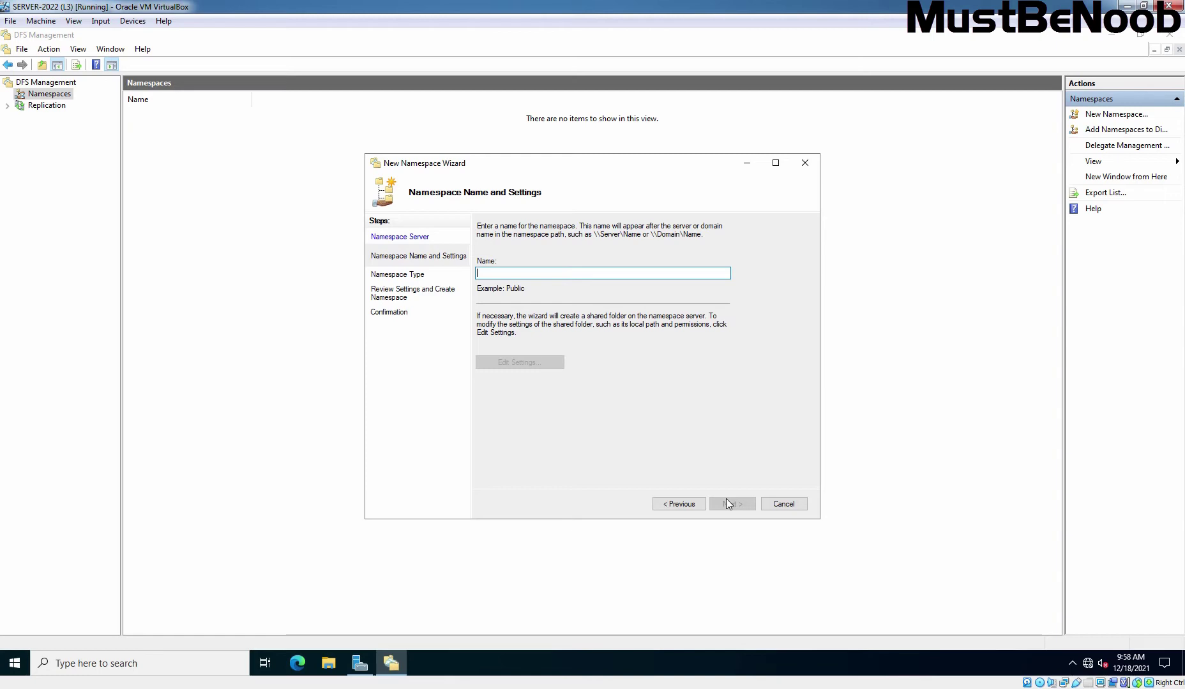
{"action": "type", "text": "files"}
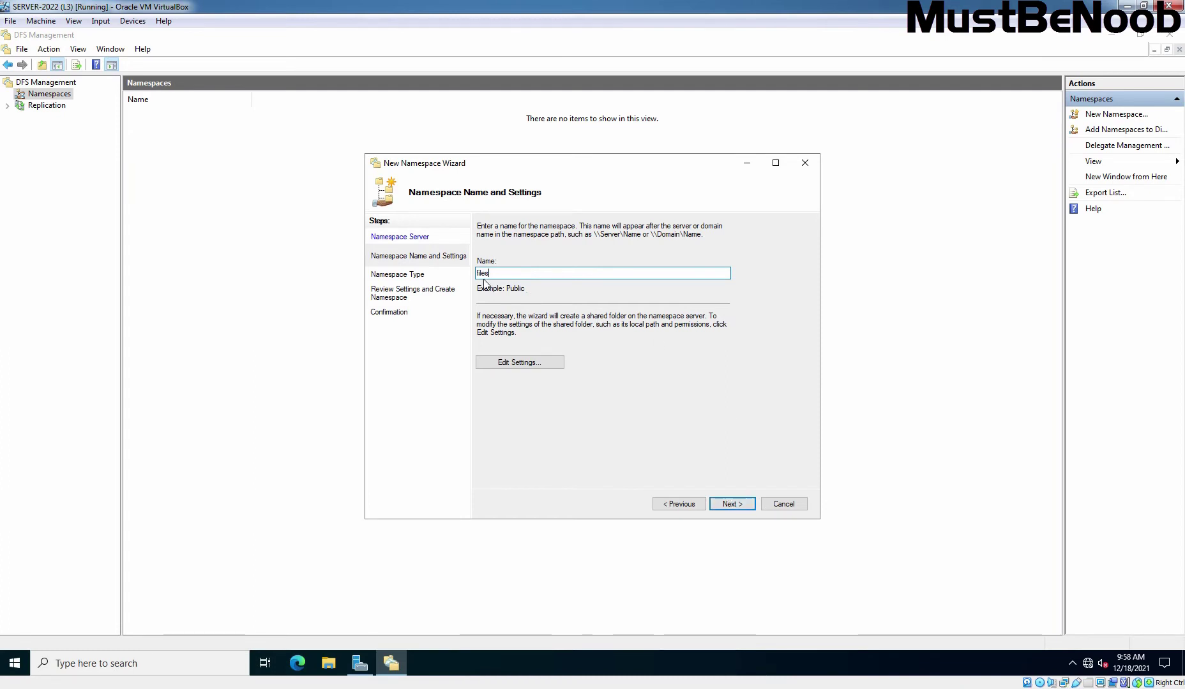
Step: Keep the share path C:\DFSRoots\files and give all users read-only permissions
{"action": "left_click", "coordinate": [517, 363]}
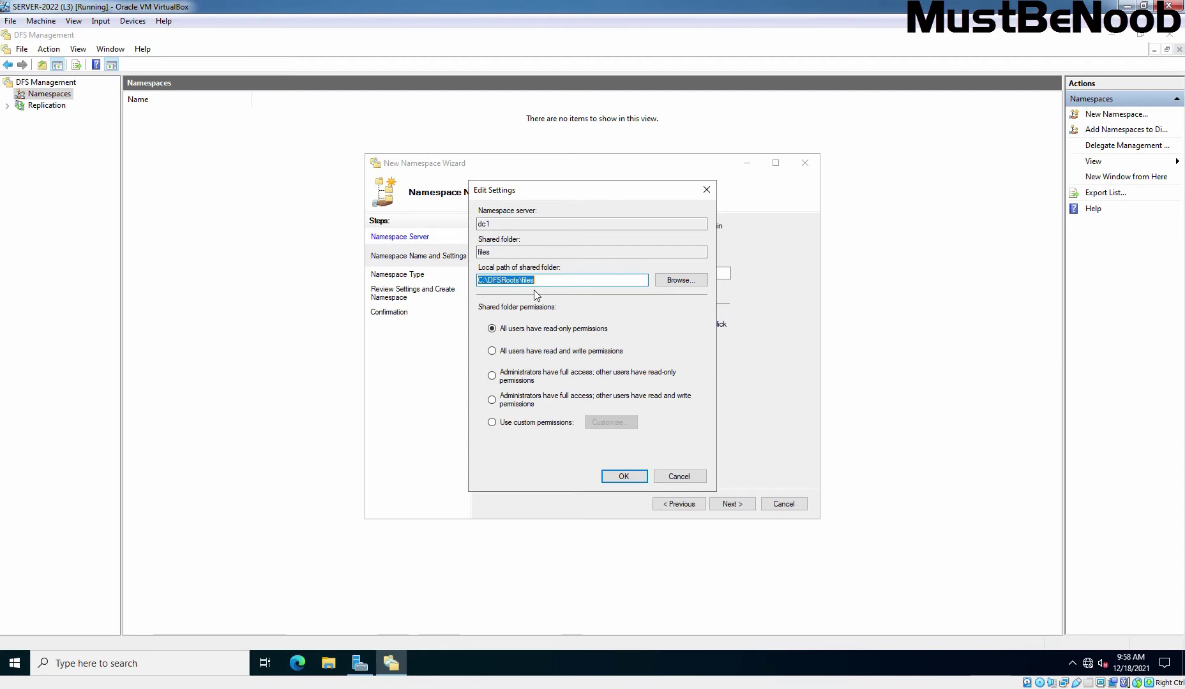
{"action": "left_click", "coordinate": [499, 429]}
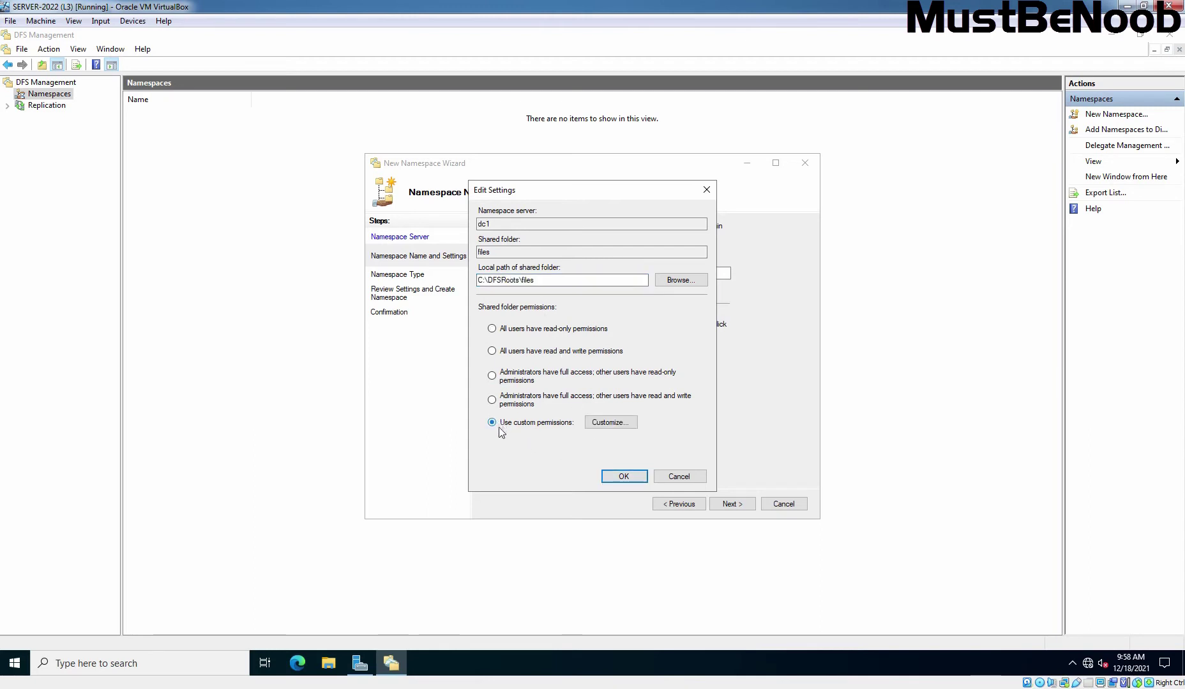
{"action": "left_click", "coordinate": [610, 424]}
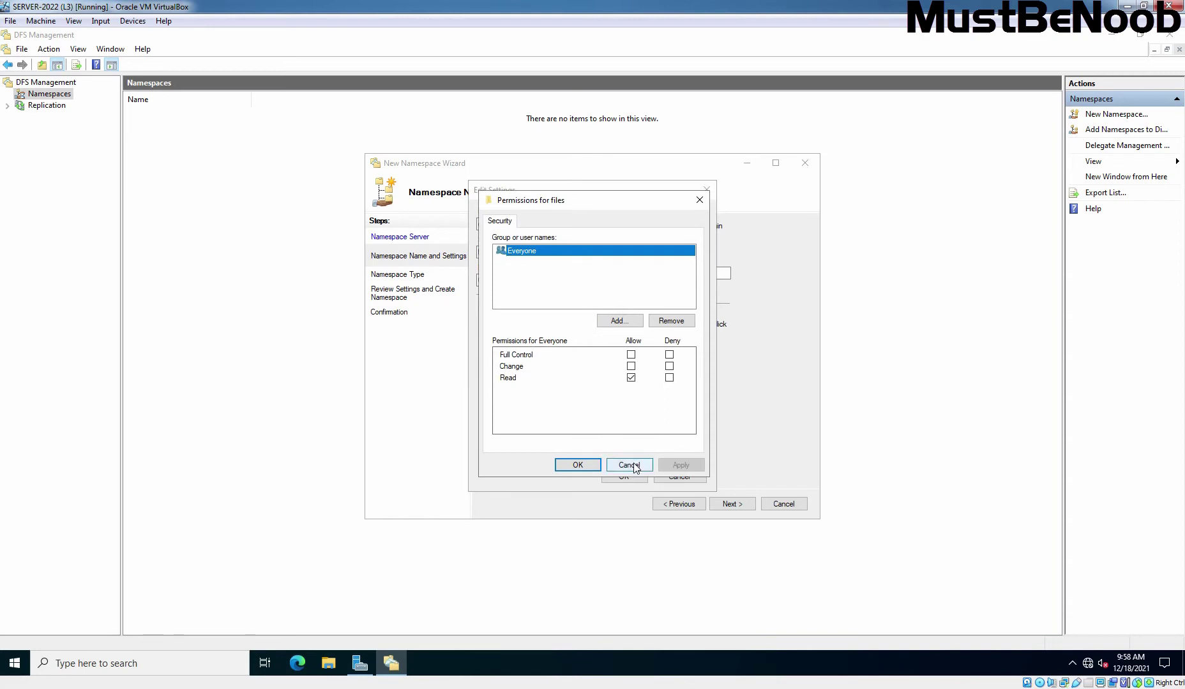
{"action": "left_click", "coordinate": [628, 465]}
{"action": "left_click", "coordinate": [556, 330]}
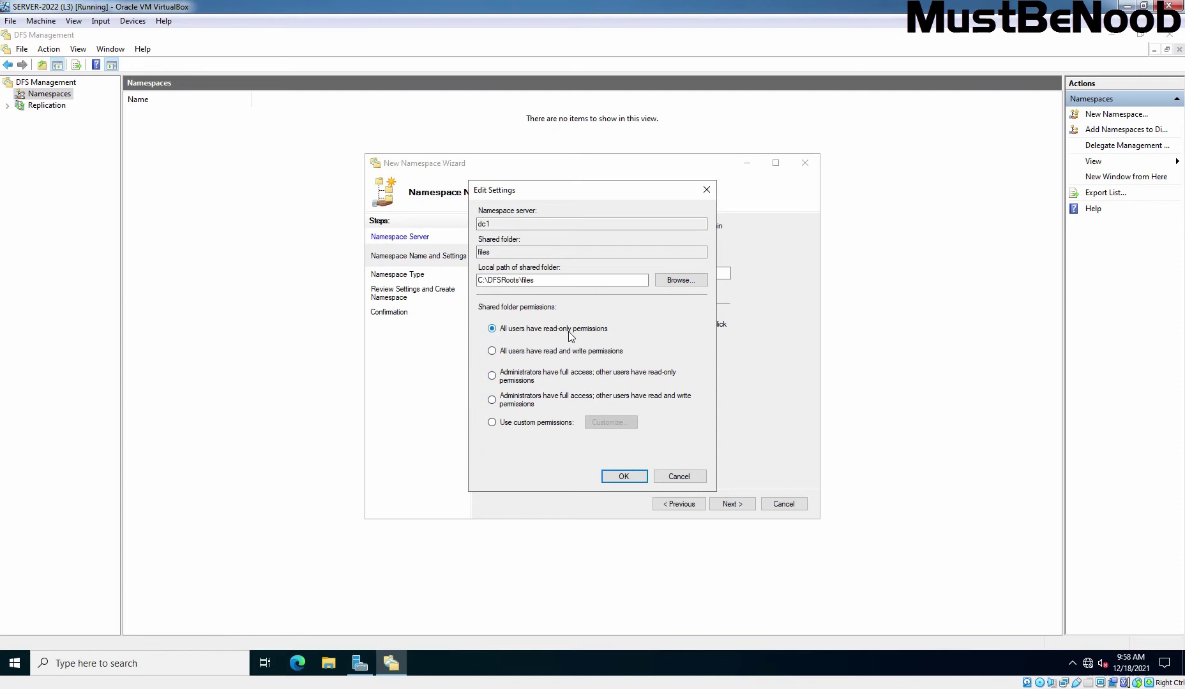
{"action": "left_click", "coordinate": [624, 477]}
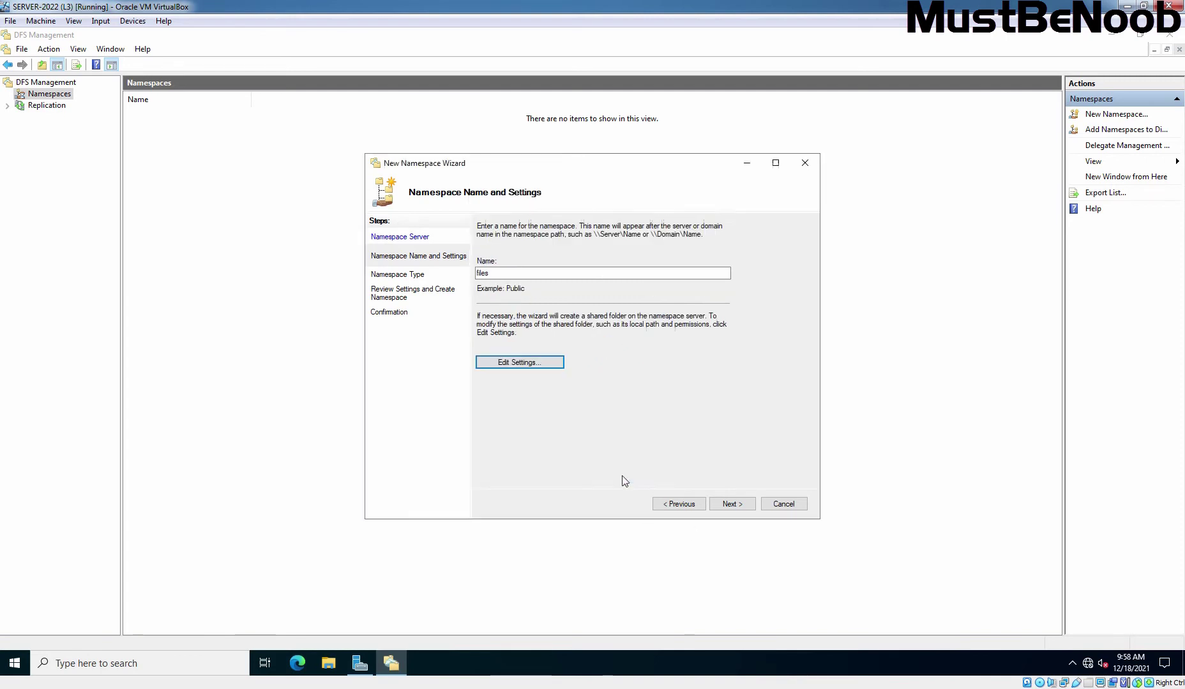
Step: Create the domain-based namespace \\mustbenoob.lab\files and select it in the widened tree
{"action": "left_click", "coordinate": [734, 505]}
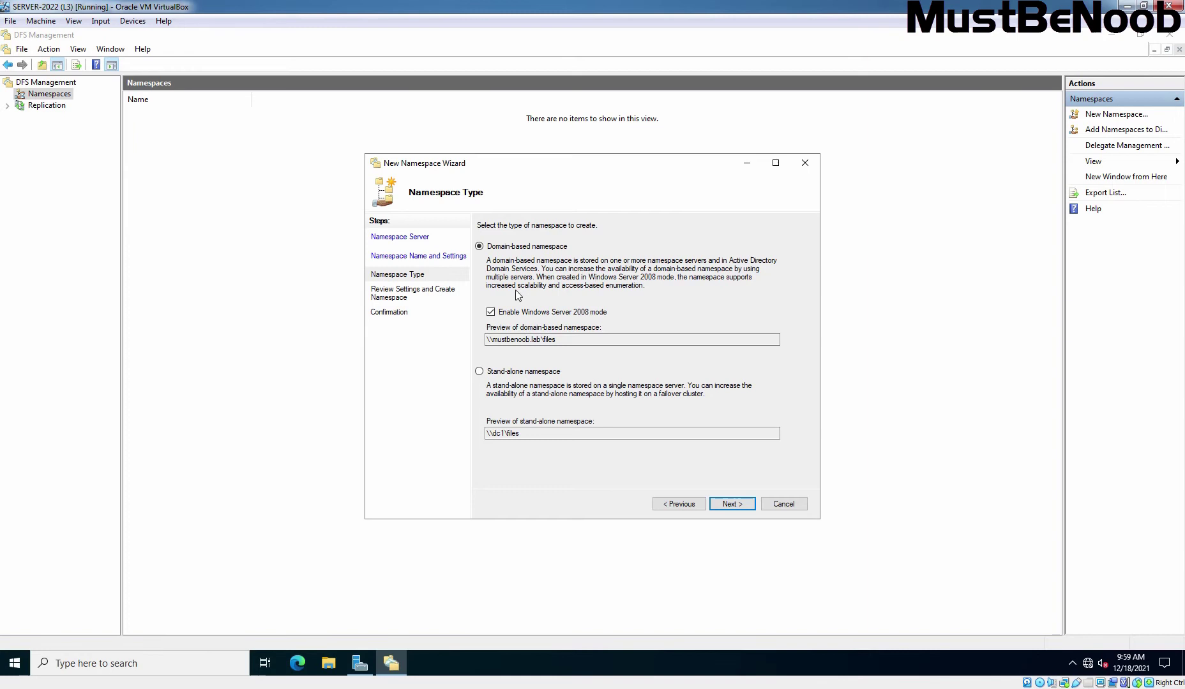
{"action": "left_click", "coordinate": [737, 507]}
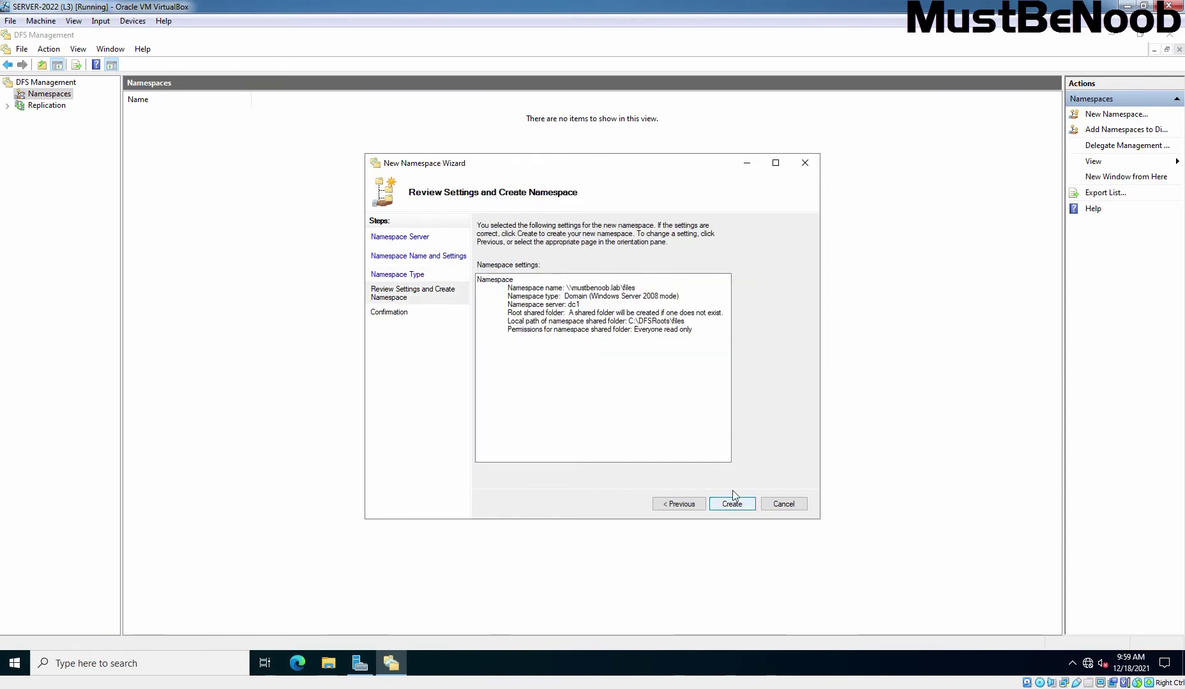
{"action": "left_click", "coordinate": [737, 504]}
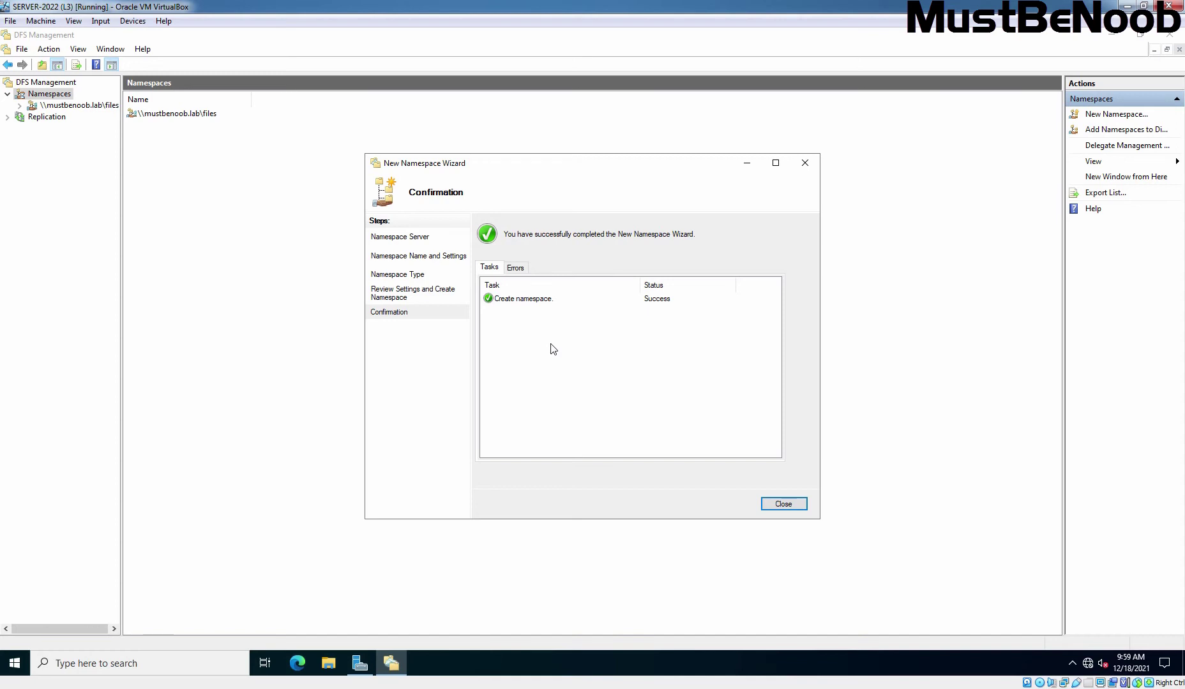
{"action": "left_click", "coordinate": [783, 505]}
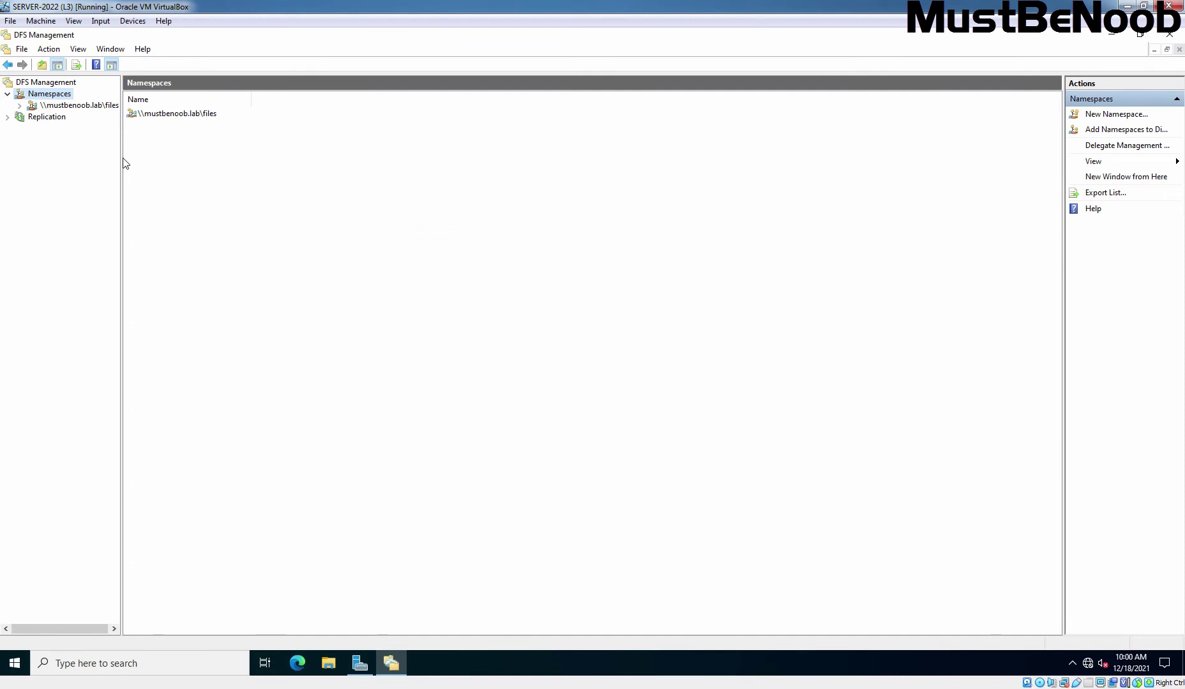
{"action": "left_click_drag", "start_coordinate": [125, 164], "coordinate": [213, 167]}
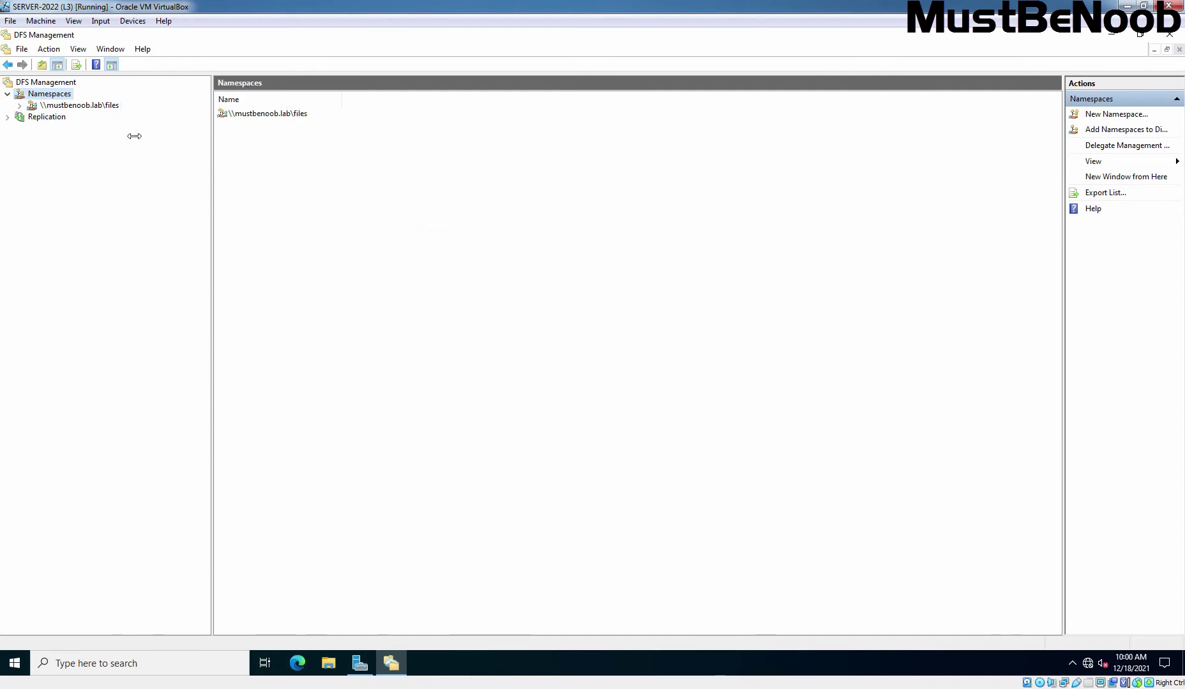
{"action": "left_click", "coordinate": [78, 105]}
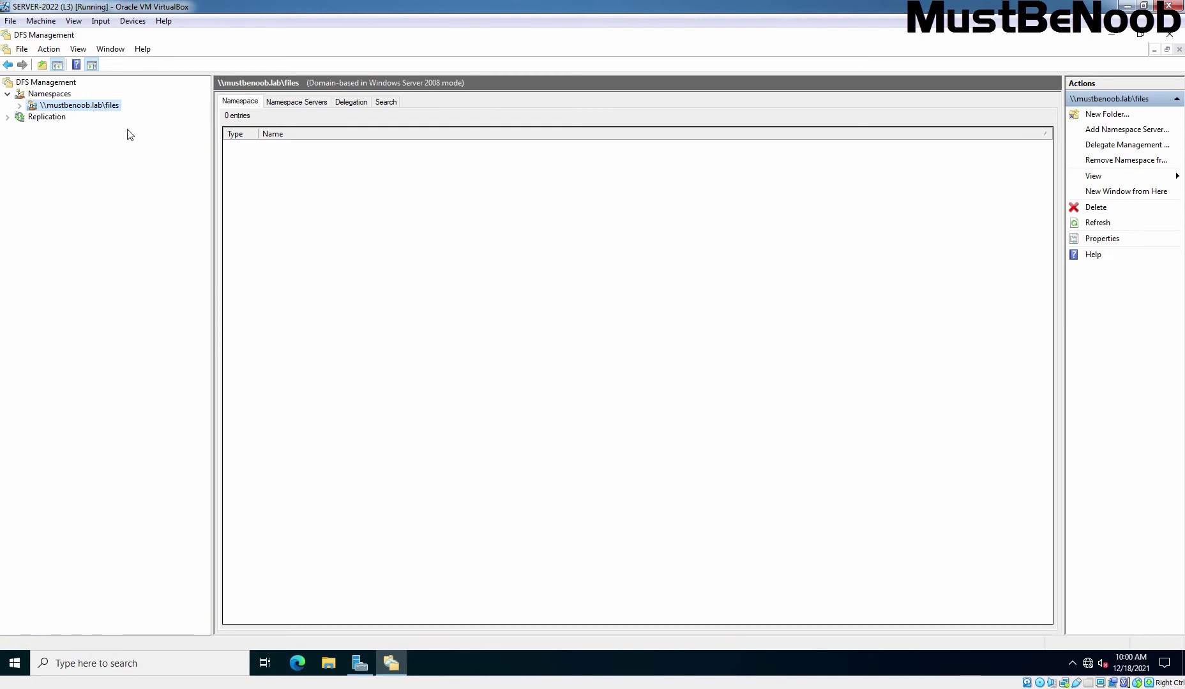
Step: On the Windows 11 client, run \\mustbenoob.lab and open the empty 'files' share
{"action": "key", "text": "alt+Tab"}
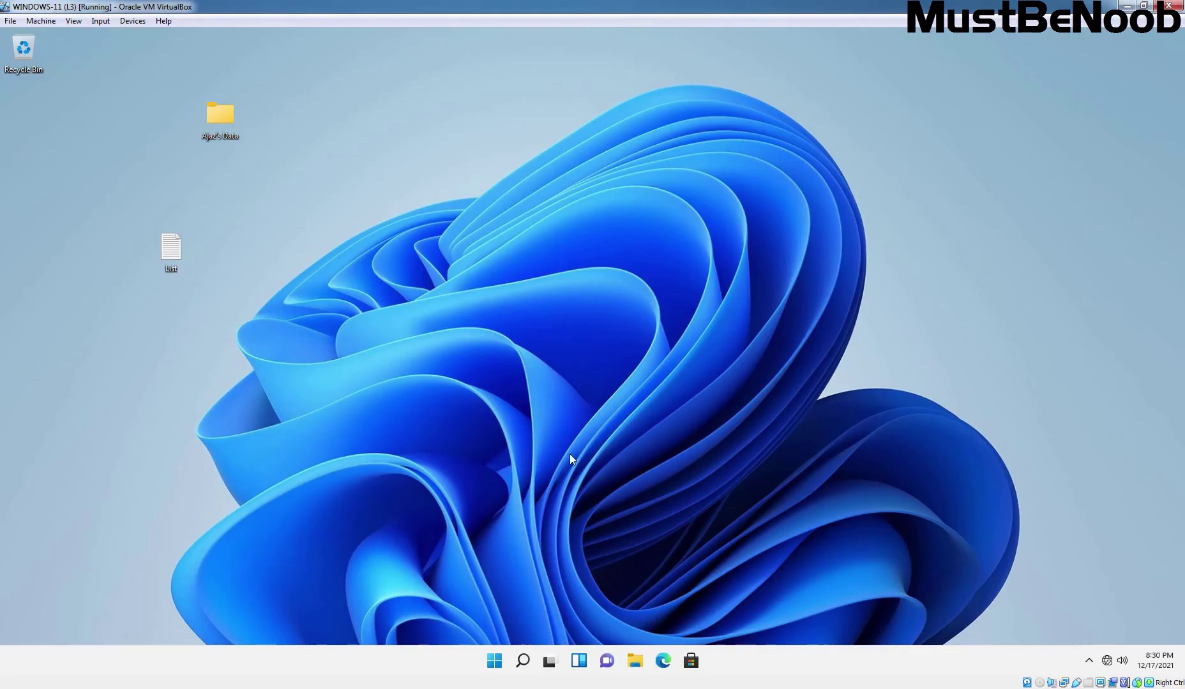
{"action": "left_click", "coordinate": [494, 660]}
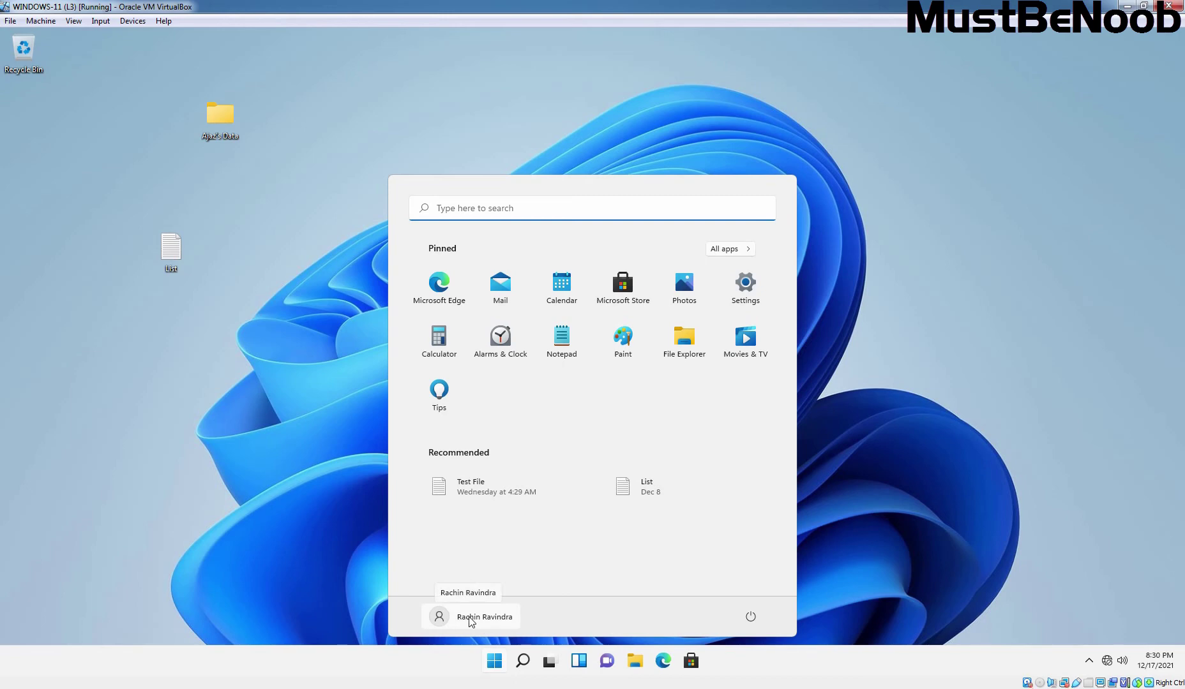
{"action": "left_click", "coordinate": [242, 492]}
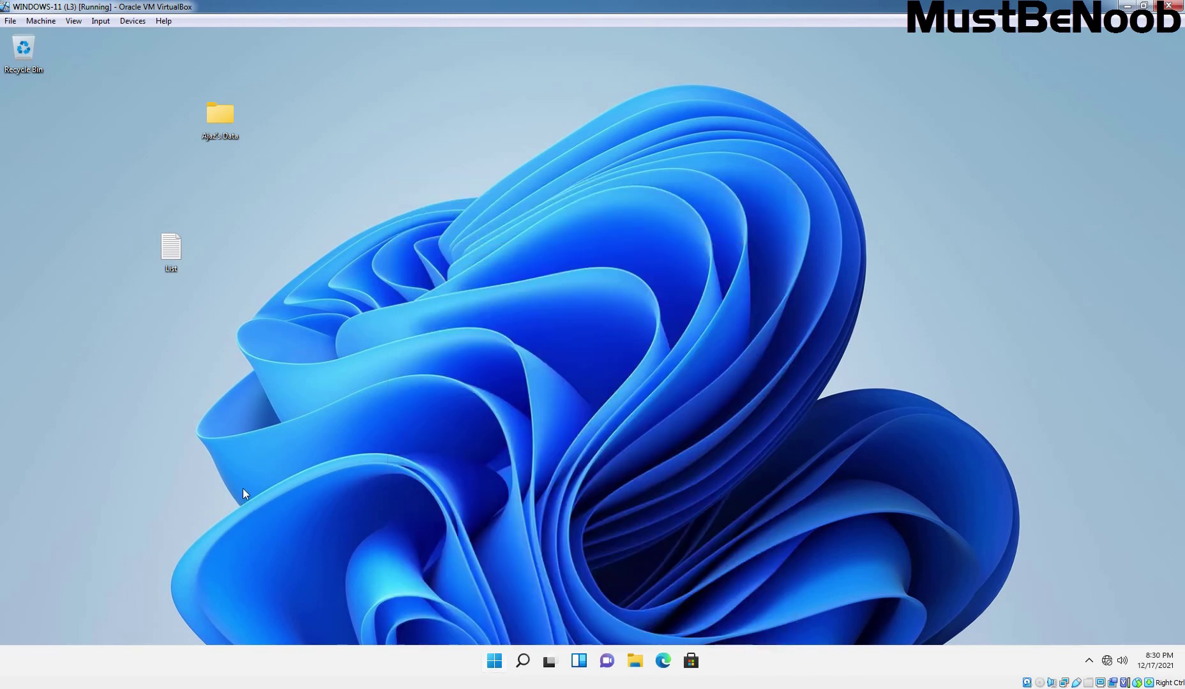
{"action": "key", "text": "super+r"}
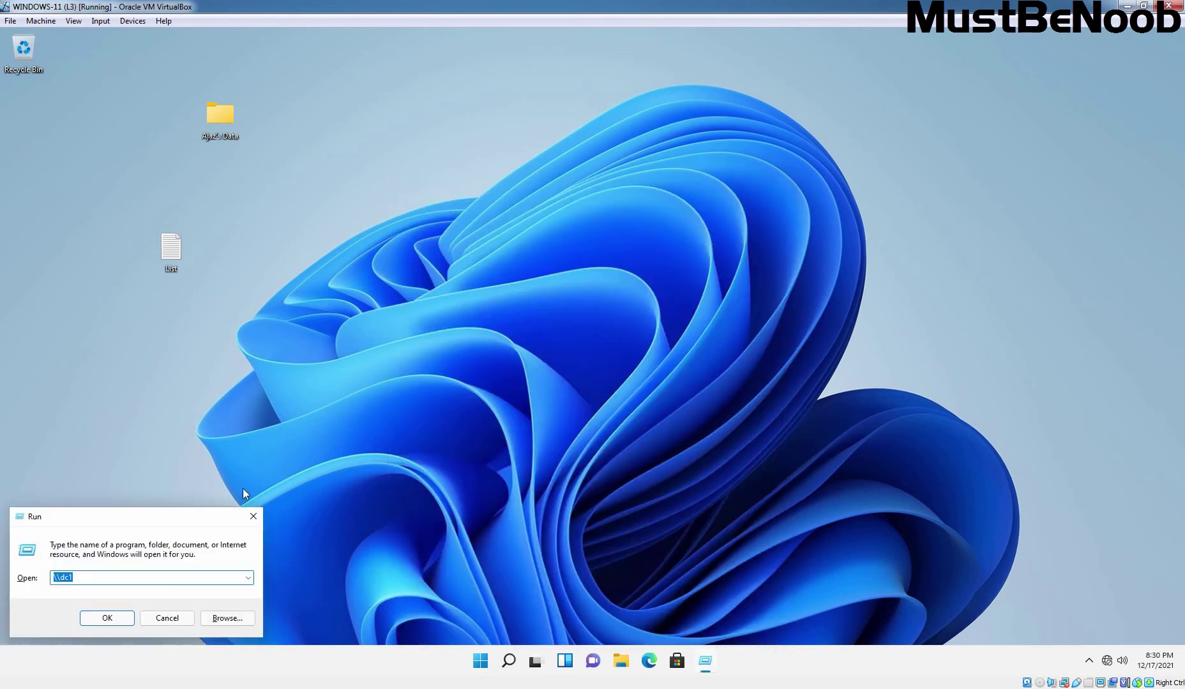
{"action": "type", "text": "\\\\mustbenoob.lab\\"}
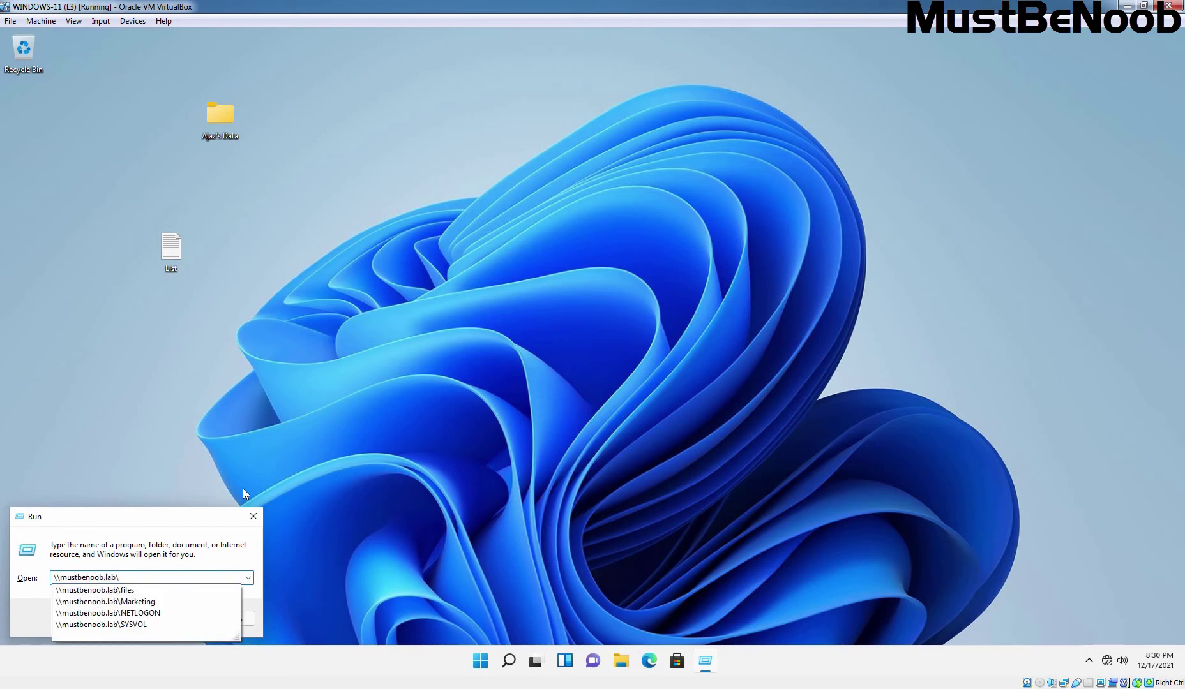
{"action": "key", "text": "Return"}
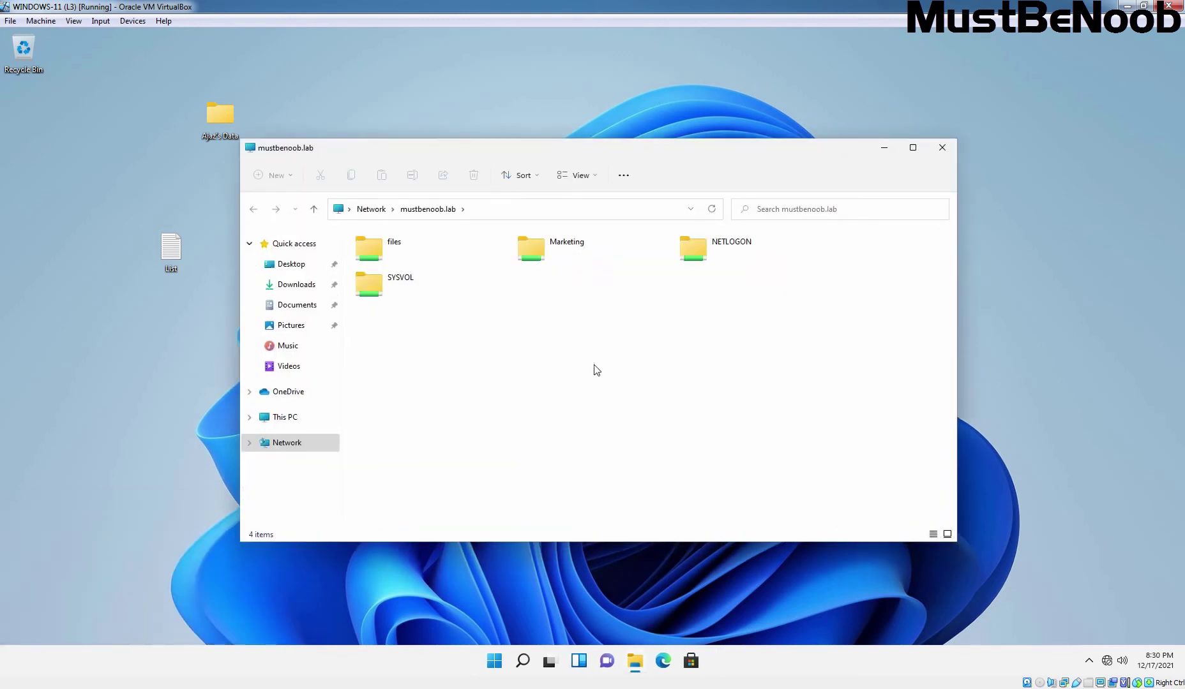
{"action": "double_click", "coordinate": [377, 241]}
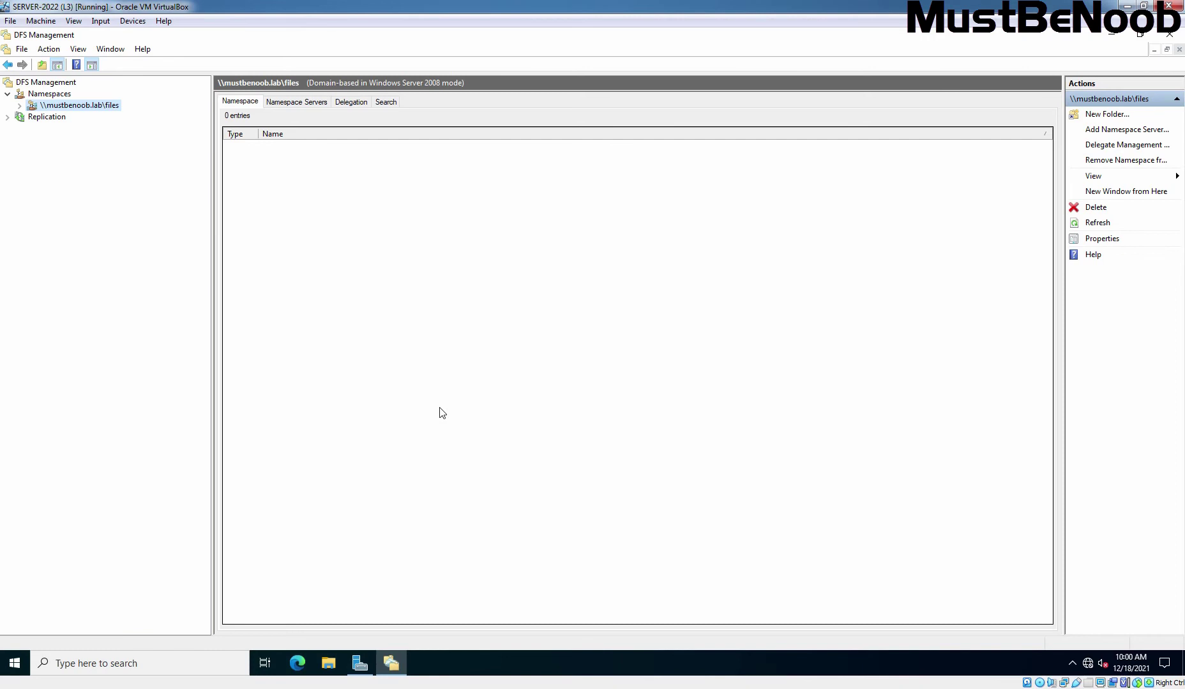
Step: Add a New Folder under \\mustbenoob.lab\files and name it Marketing
{"action": "right_click", "coordinate": [98, 106]}
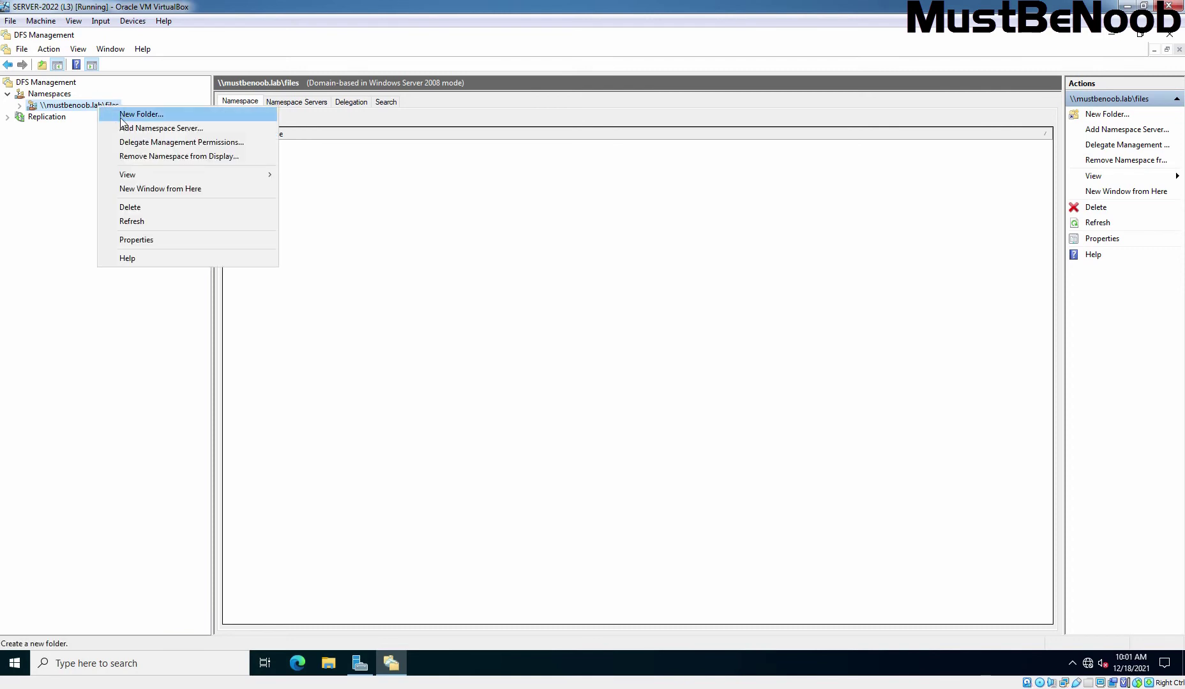
{"action": "left_click", "coordinate": [123, 115]}
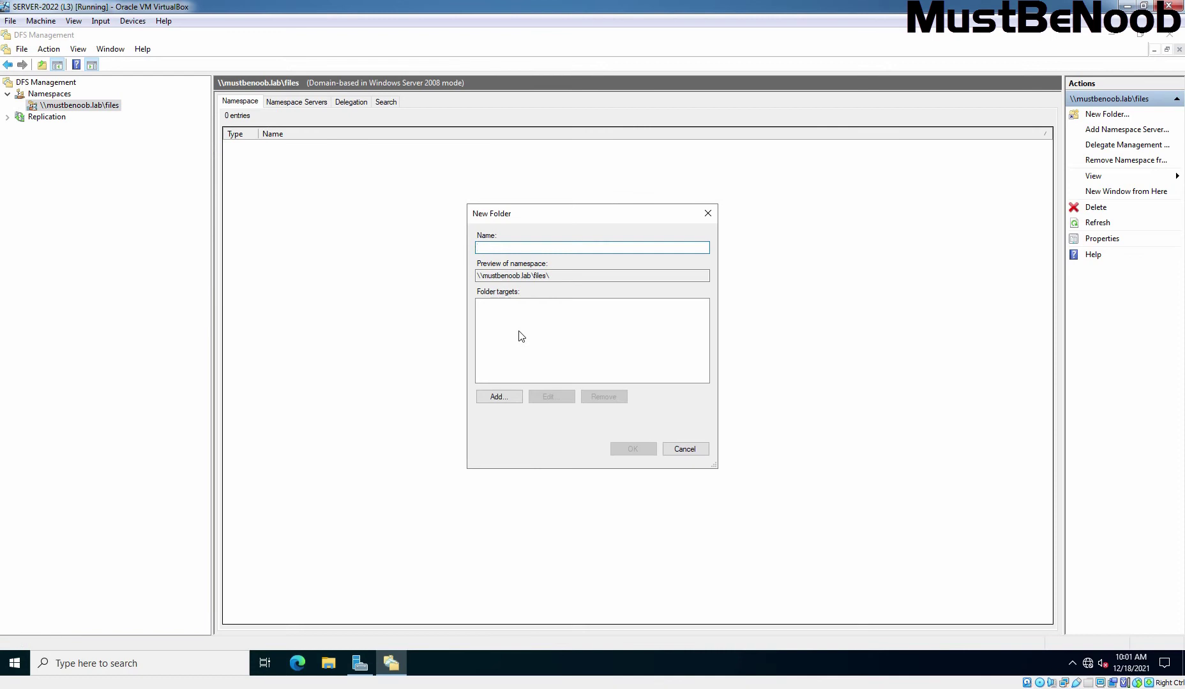
{"action": "type", "text": "Marketing"}
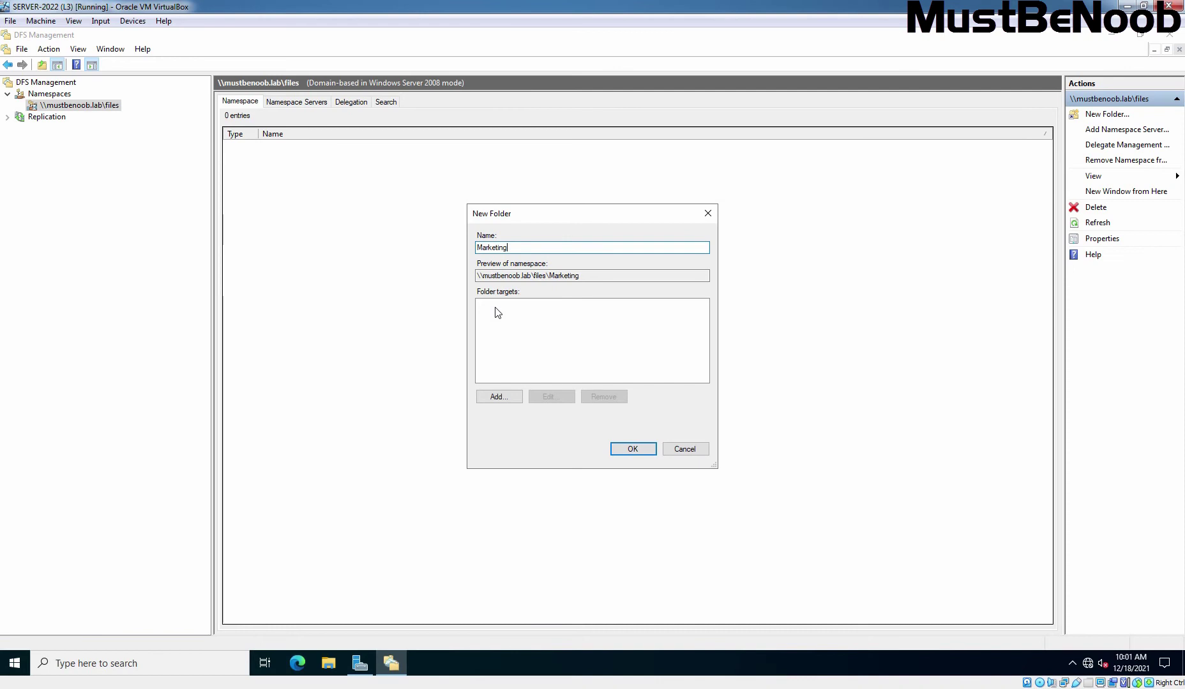
Step: In Server Manager's Shares list, confirm the Marketing share points to C:\Marketing
{"action": "left_click", "coordinate": [360, 664]}
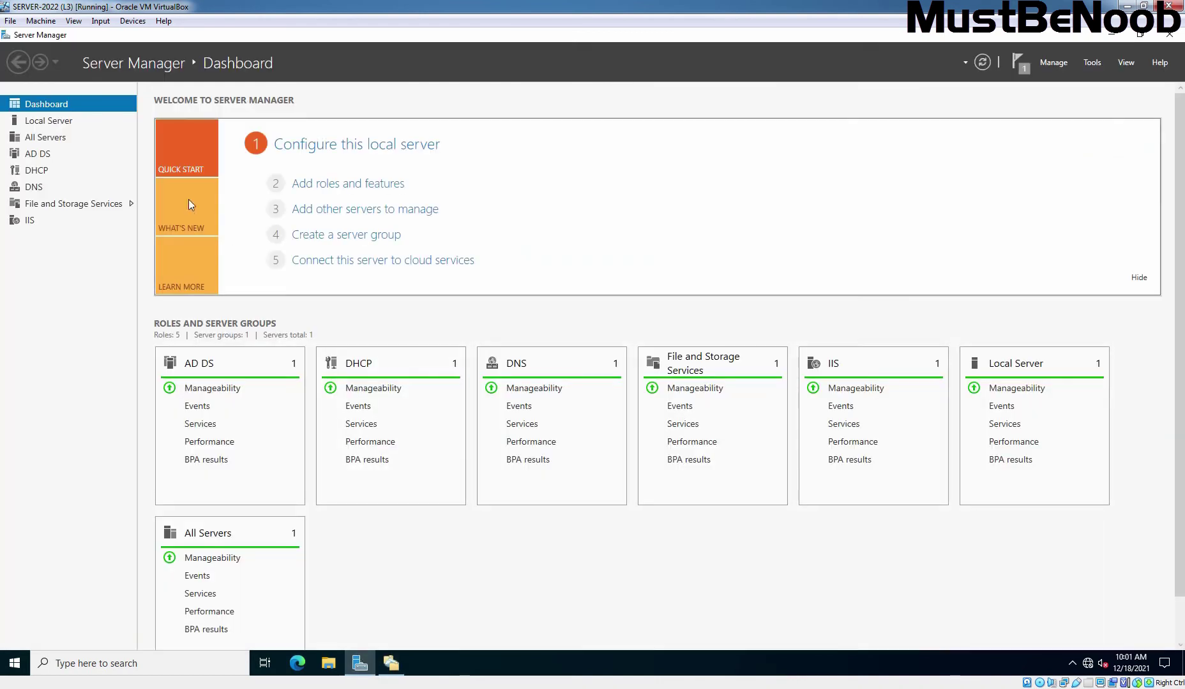
{"action": "left_click", "coordinate": [56, 204]}
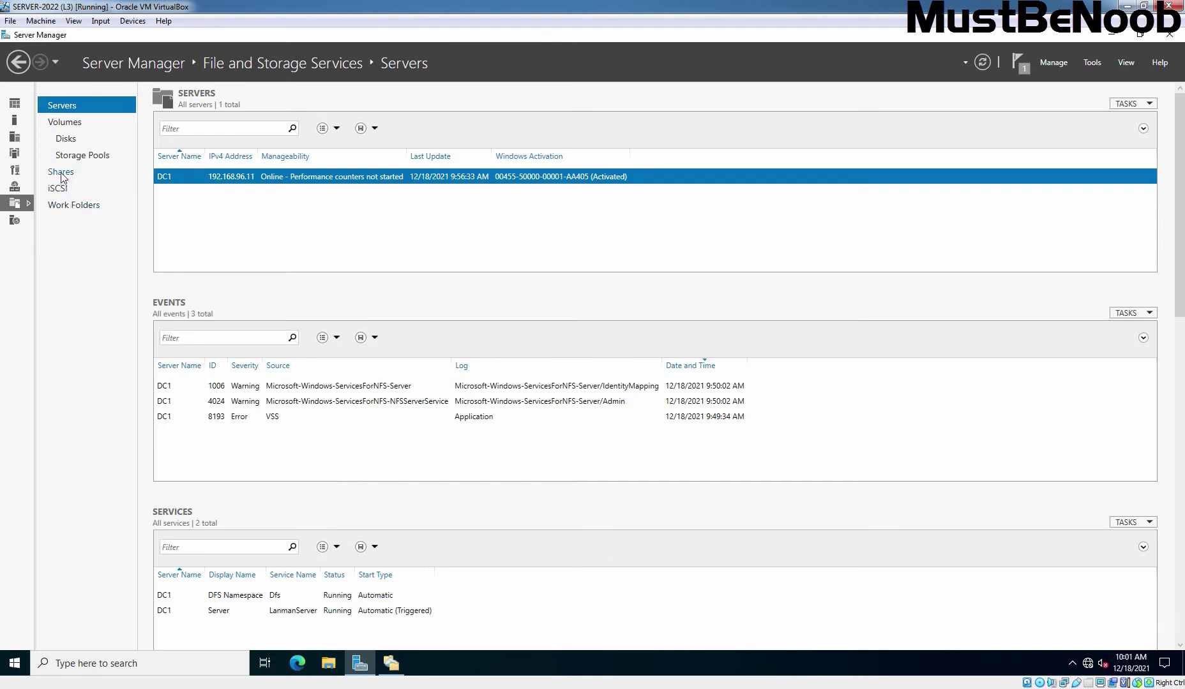
{"action": "left_click", "coordinate": [62, 175]}
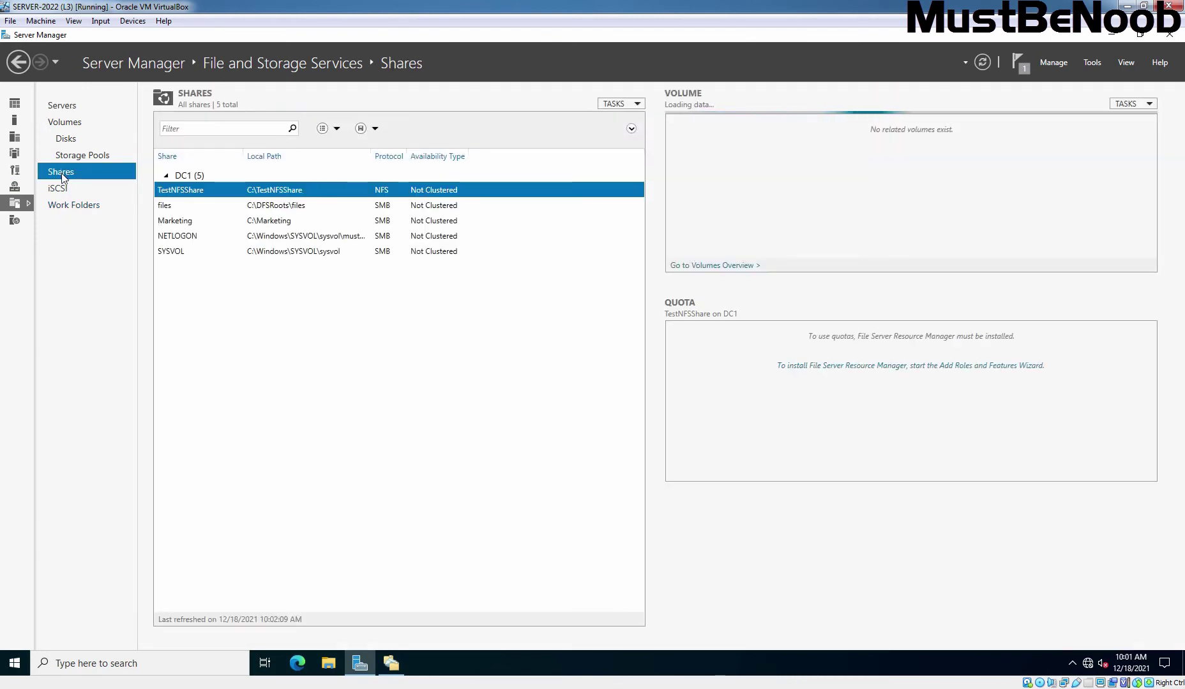
{"action": "left_click", "coordinate": [176, 224]}
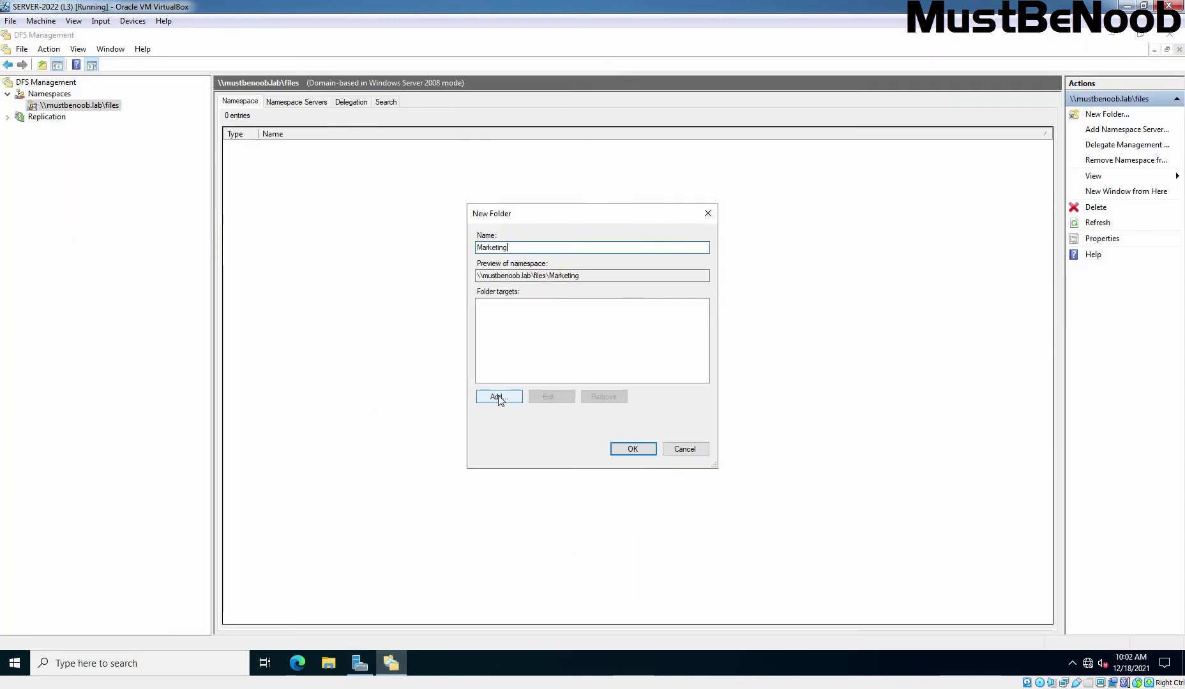
Step: Create the Marketing namespace folder with folder target \\DC1\Marketing, then return to the Windows 11 client
{"action": "left_click", "coordinate": [499, 396]}
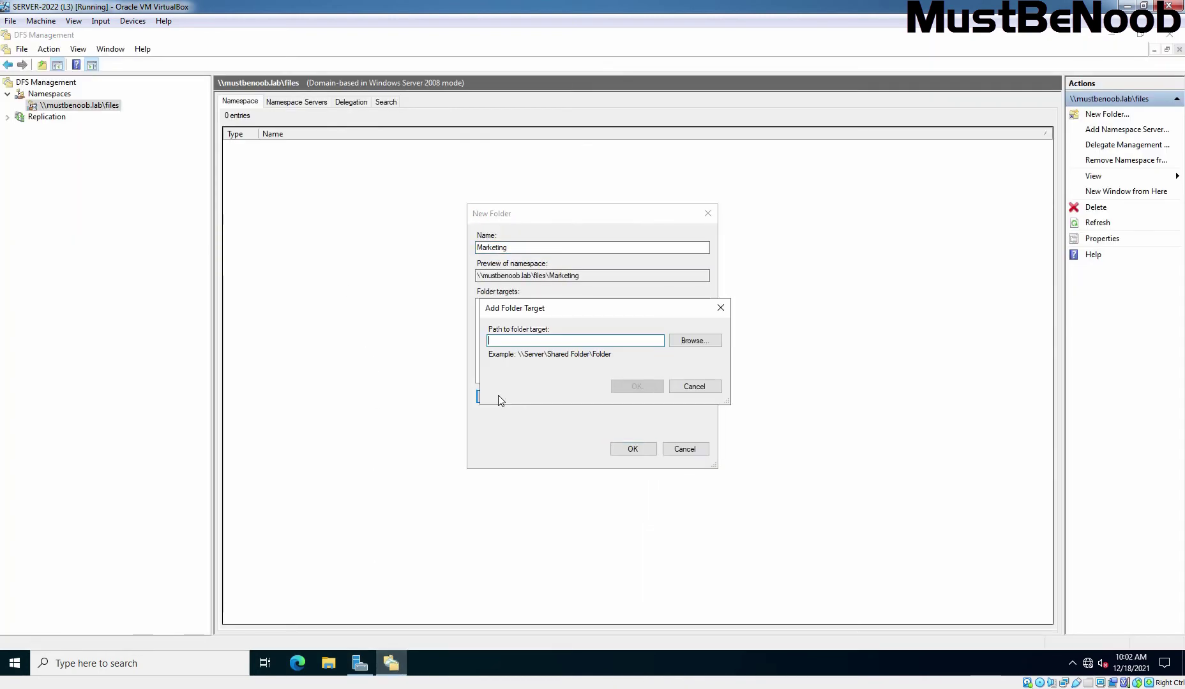
{"action": "left_click", "coordinate": [694, 341]}
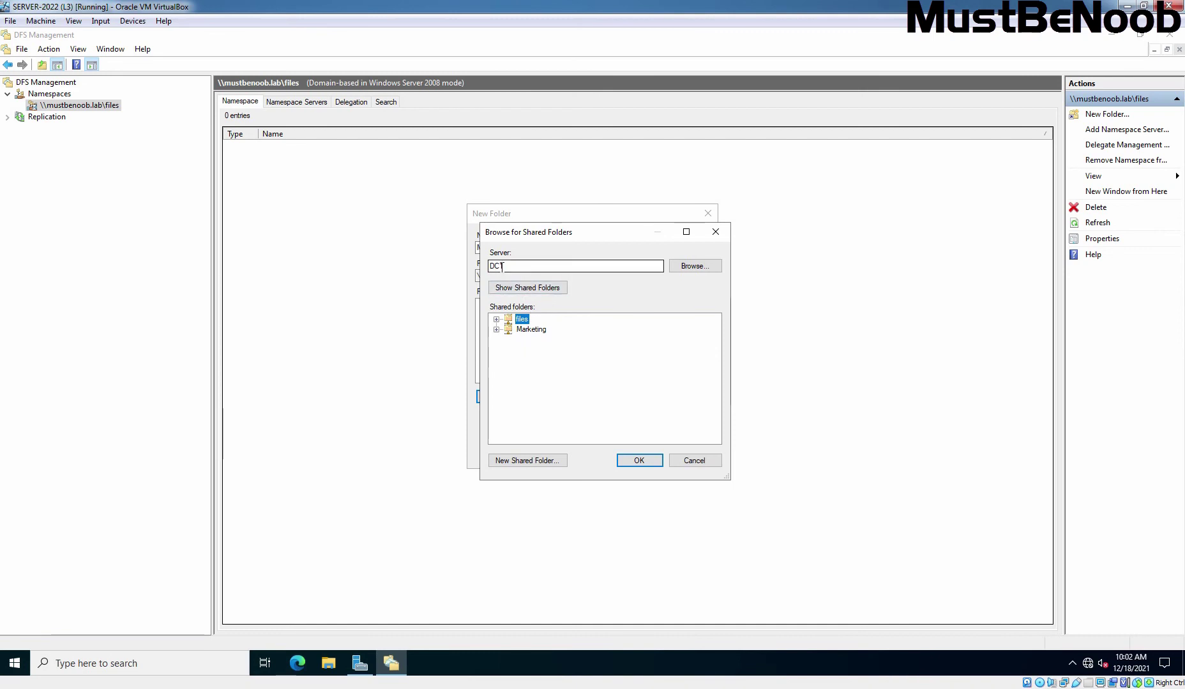
{"action": "left_click", "coordinate": [533, 331]}
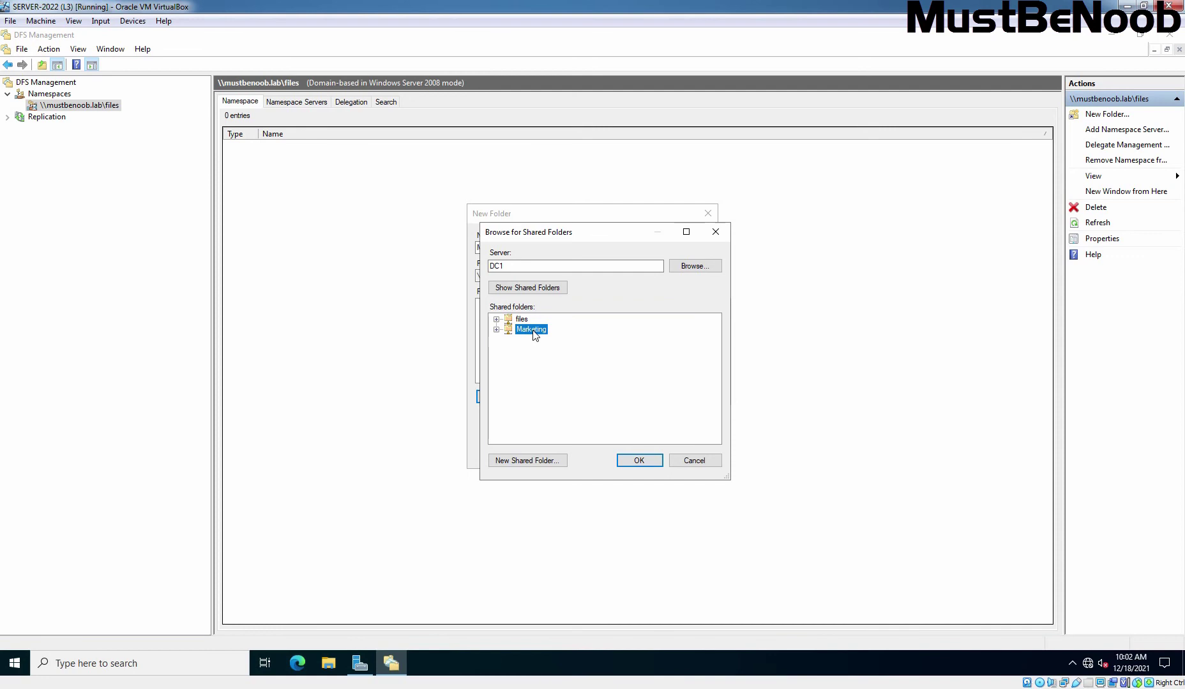
{"action": "left_click", "coordinate": [640, 461]}
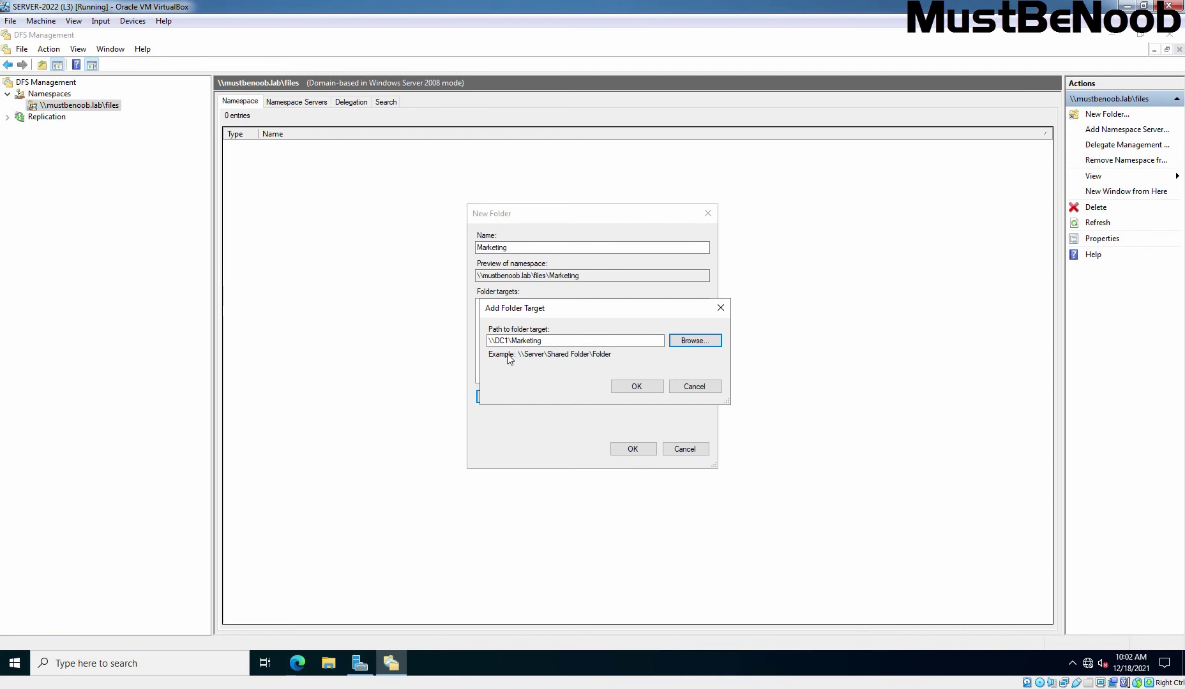
{"action": "left_click", "coordinate": [636, 386]}
{"action": "left_click", "coordinate": [633, 451]}
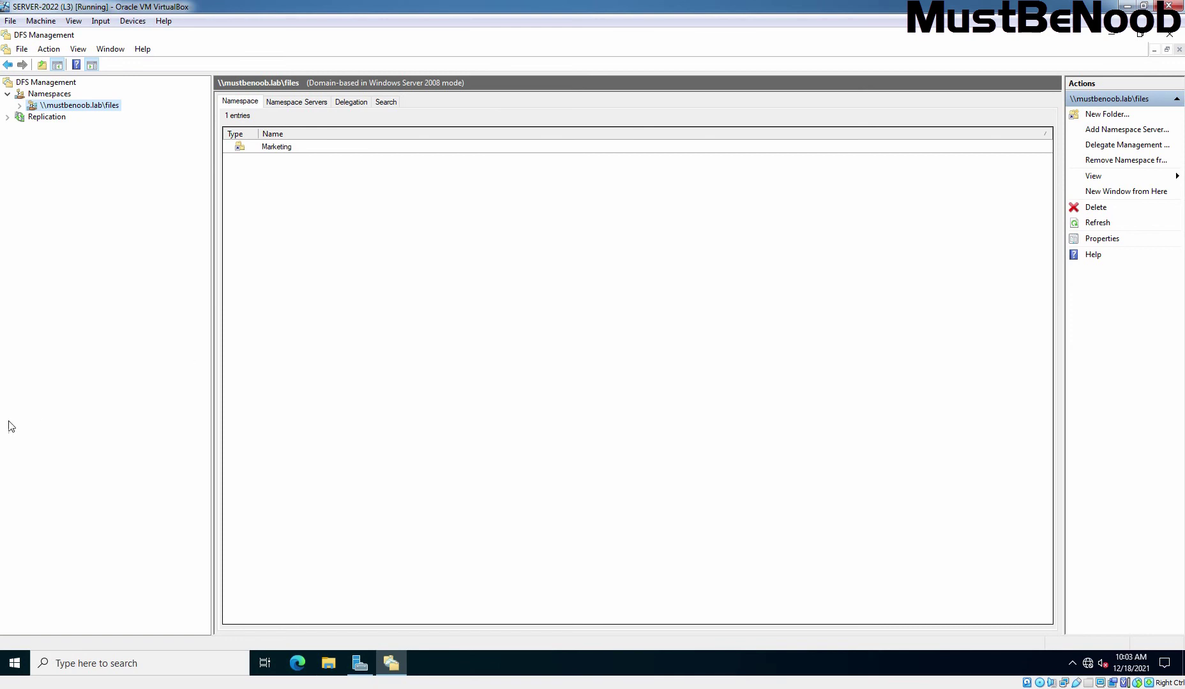
{"action": "key", "text": "alt+Tab"}
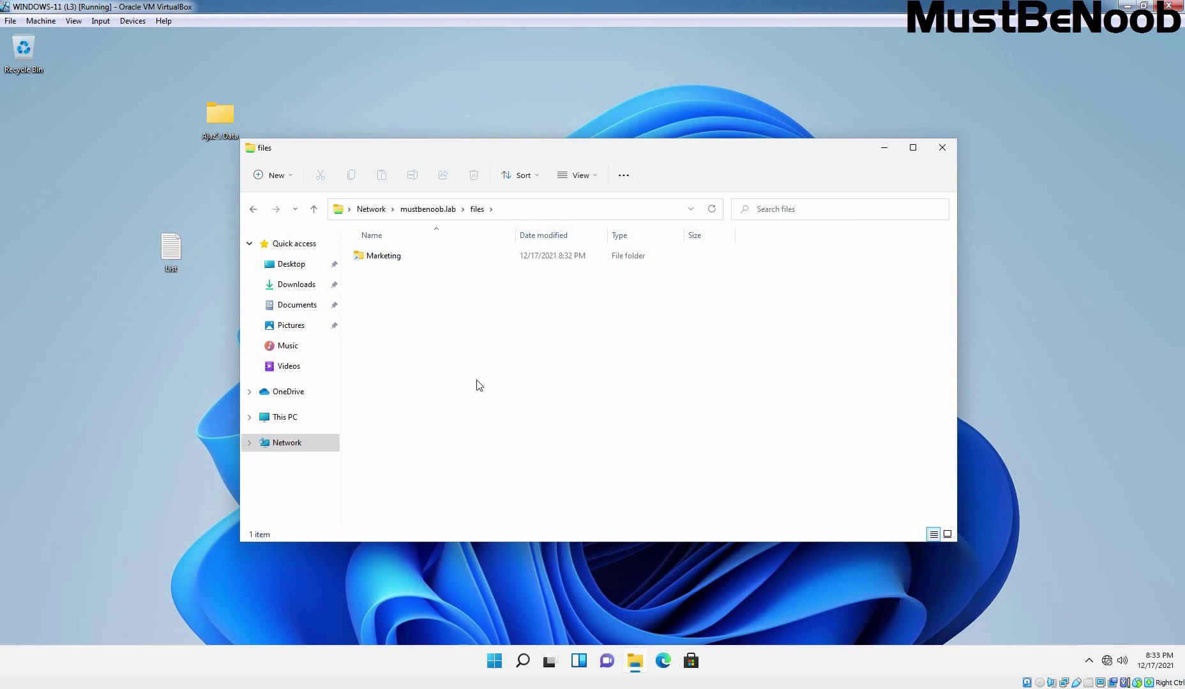
Step: Refresh the \\mustbenoob.lab\files listing so the Marketing folder shows up
{"action": "left_click", "coordinate": [712, 215]}
Step: Open the Marketing folder and select Test File
{"action": "double_click", "coordinate": [369, 256]}
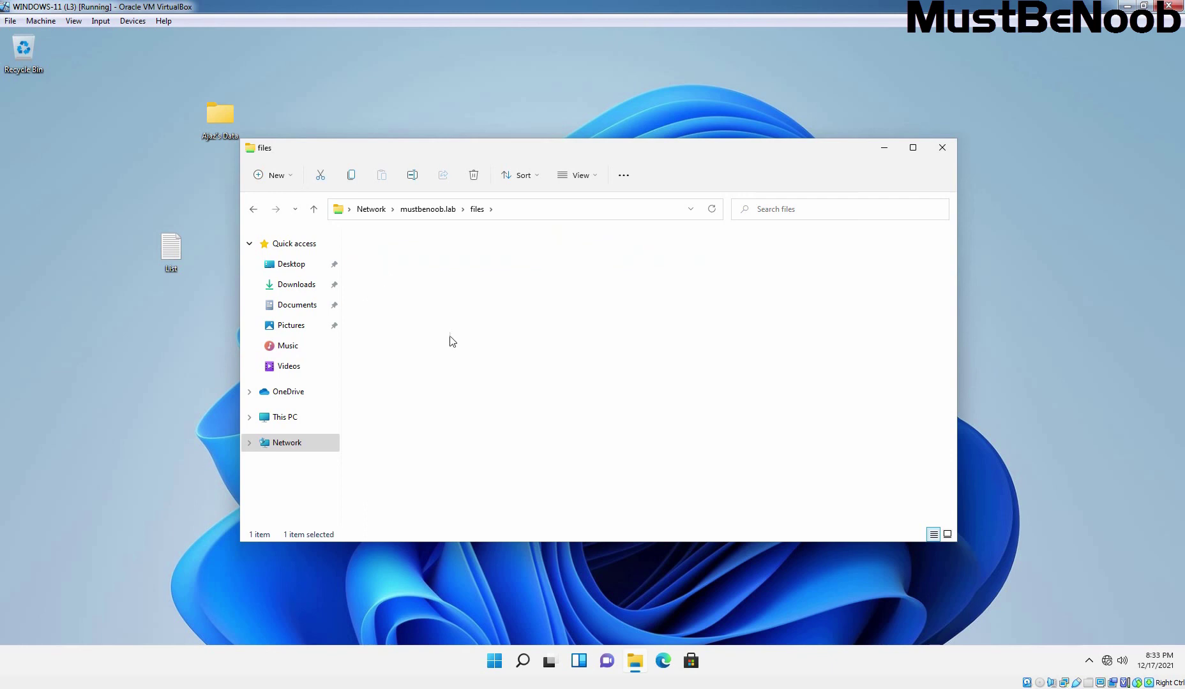
{"action": "right_click", "coordinate": [427, 277]}
{"action": "left_click", "coordinate": [389, 310]}
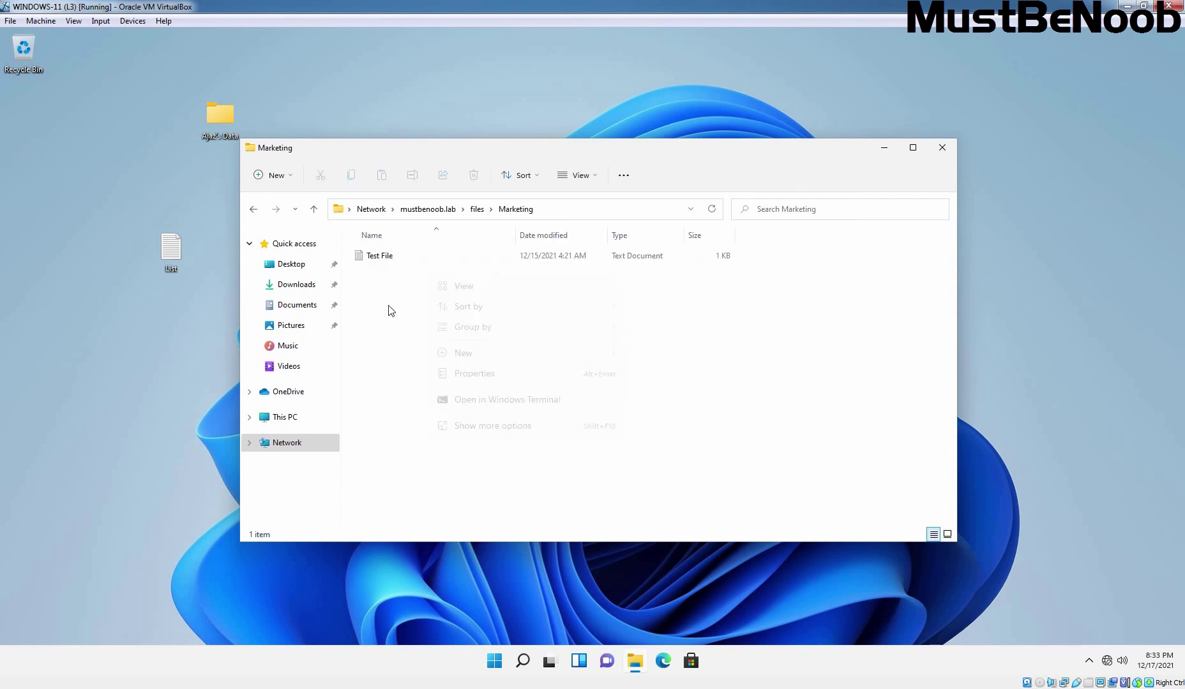
{"action": "left_click_drag", "start_coordinate": [445, 319], "coordinate": [370, 246]}
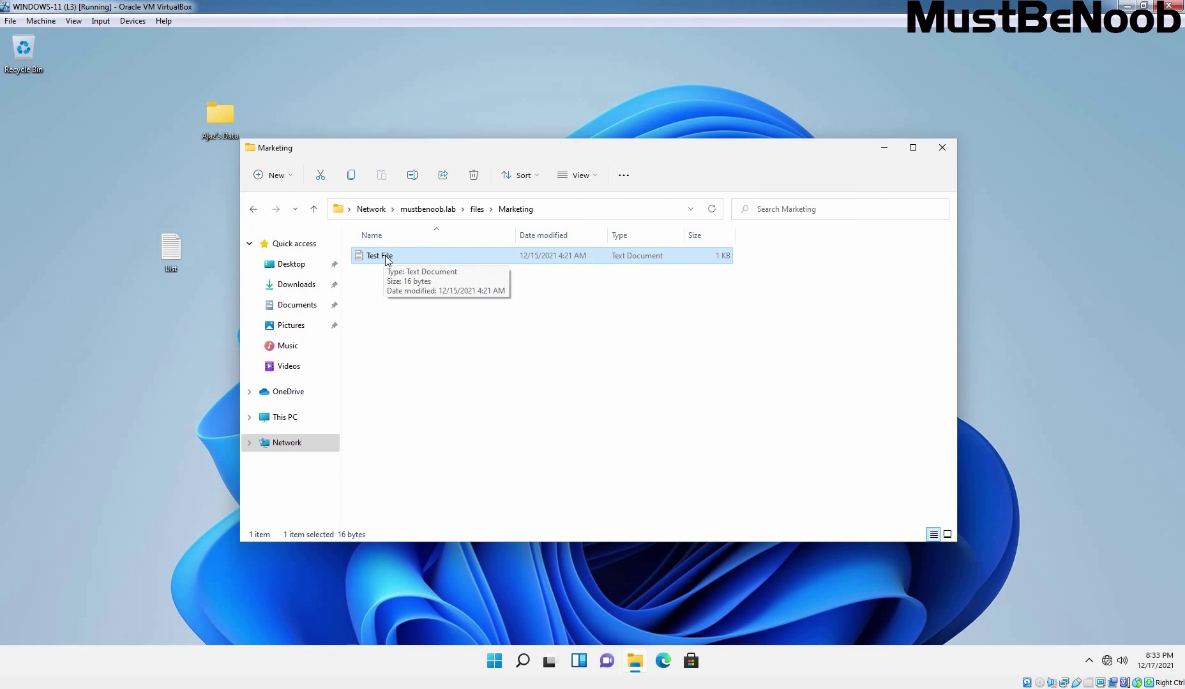
Step: Confirm a new folder is access-denied, then read Test File's 'Can you read it?' and close it
{"action": "right_click", "coordinate": [443, 344]}
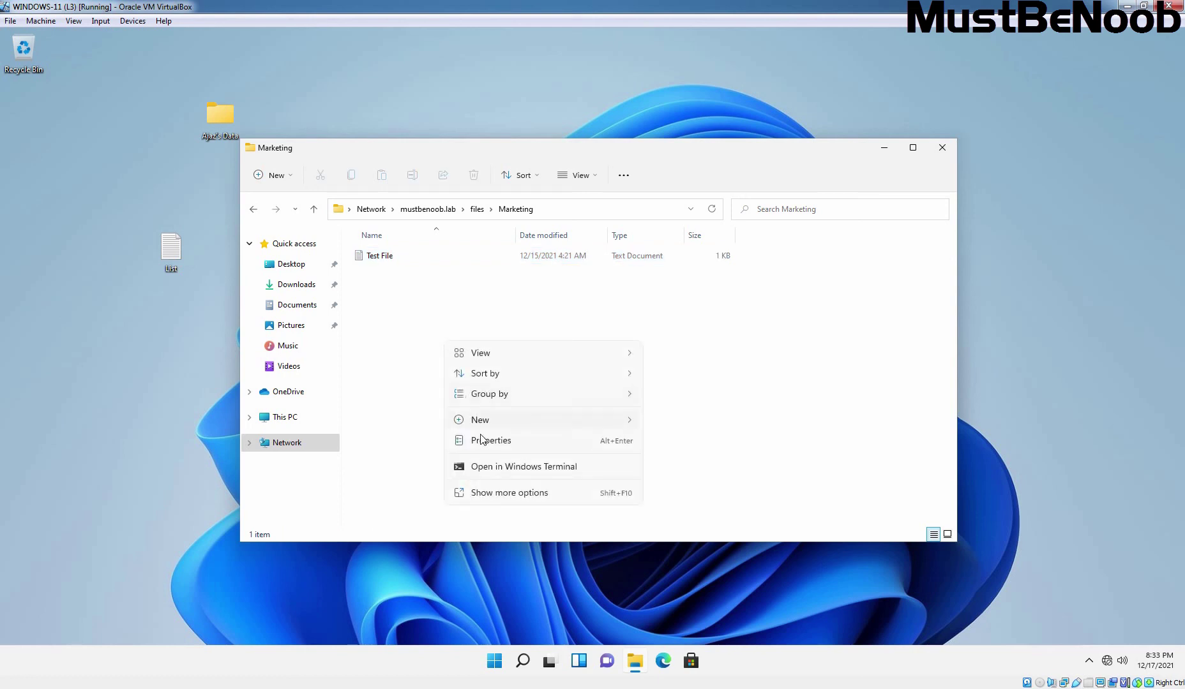
{"action": "mouse_move", "coordinate": [485, 419]}
{"action": "left_click", "coordinate": [696, 422]}
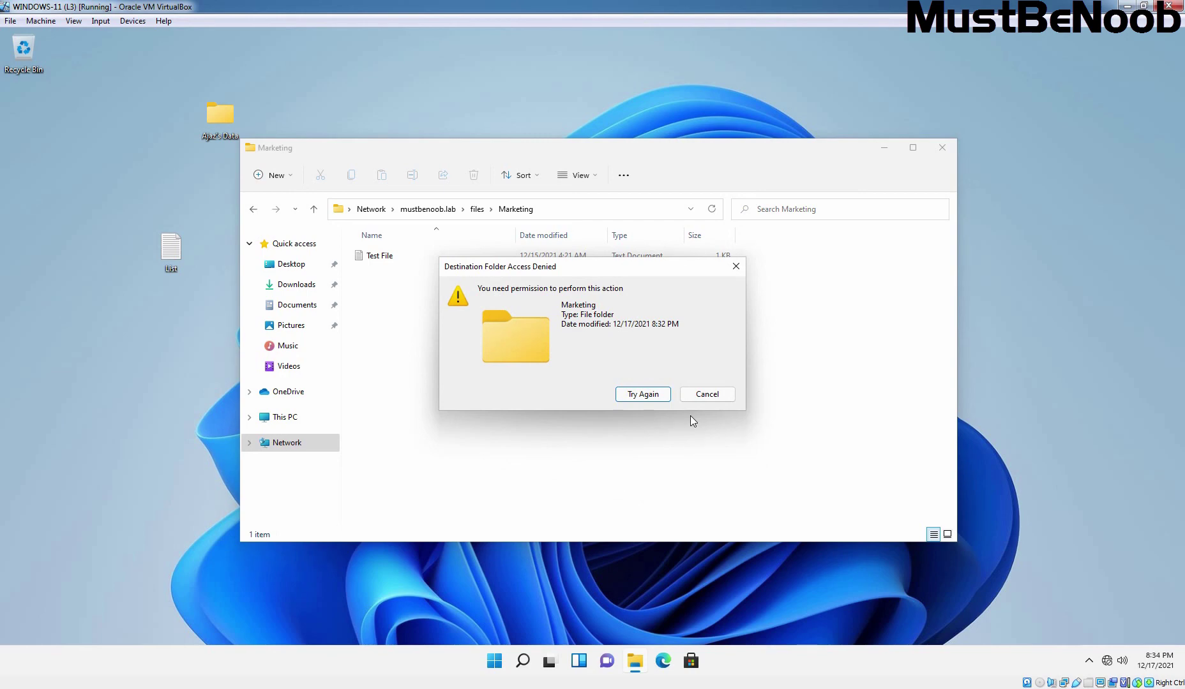
{"action": "key", "text": "Escape"}
{"action": "left_click", "coordinate": [383, 257]}
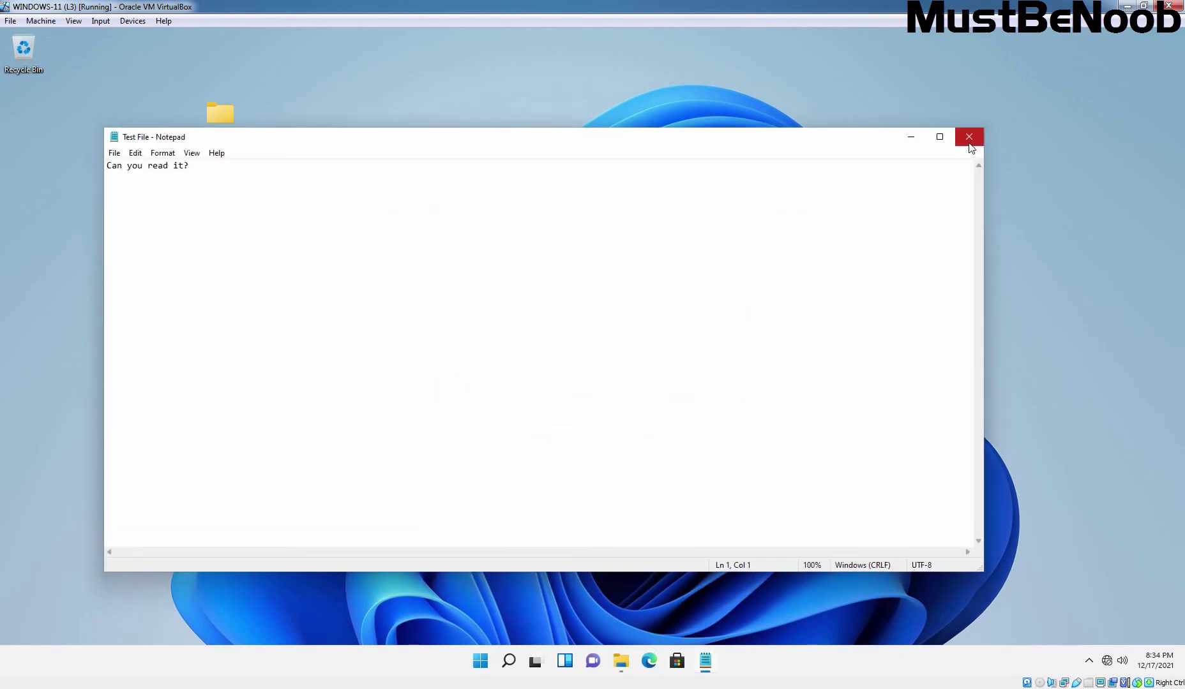
{"action": "left_click", "coordinate": [969, 137]}
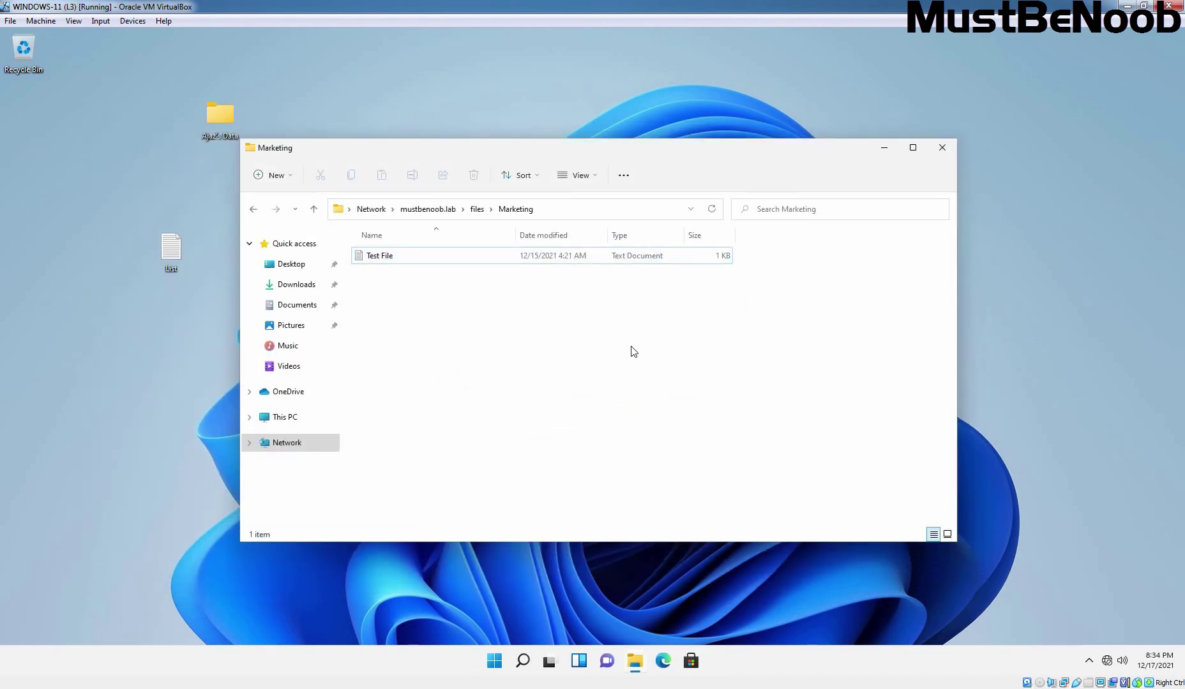